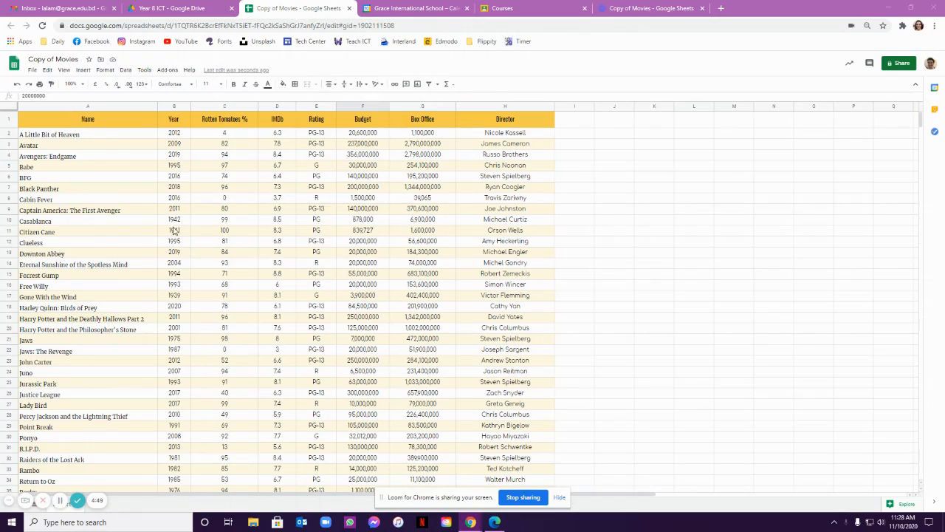
- Insert an AVERAGE of the Year values B2:B61 in the cell directly below the column, and clear that result
scroll(171, 381, "down", 10)
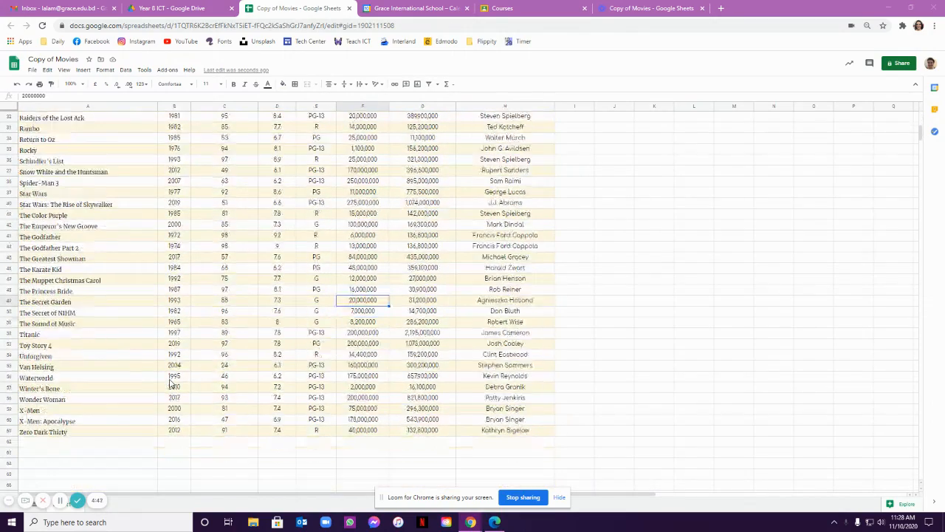
scroll(166, 351, "up", 1)
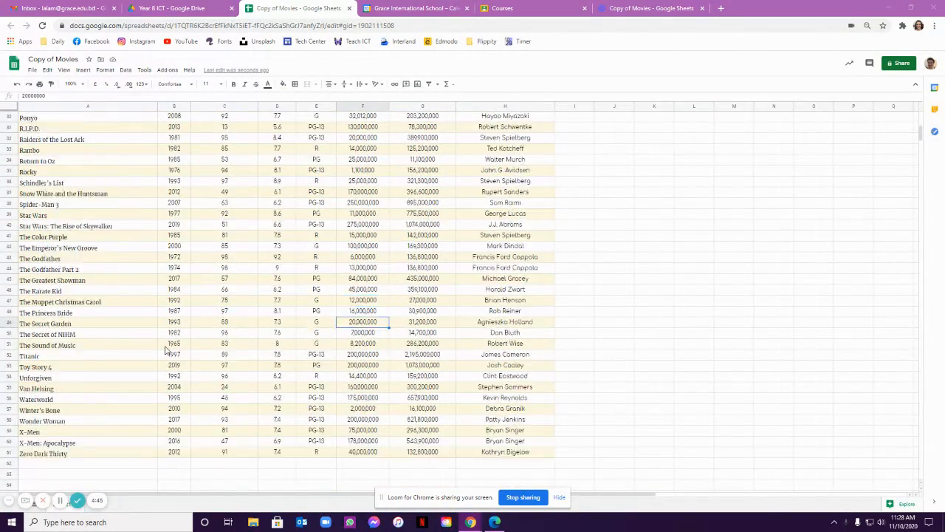
scroll(165, 352, "up", 10)
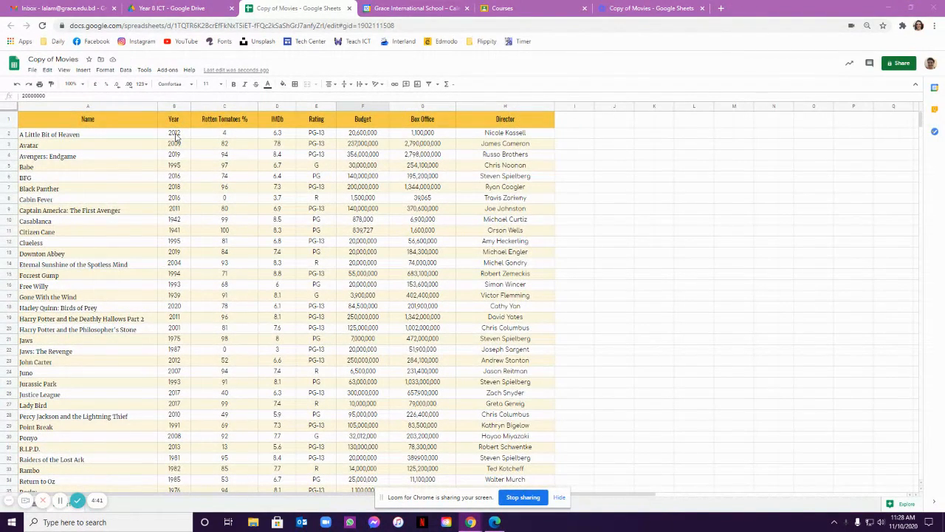
left_click_drag(177, 135, 173, 380)
scroll(173, 387, "down", 6)
scroll(171, 392, "down", 2)
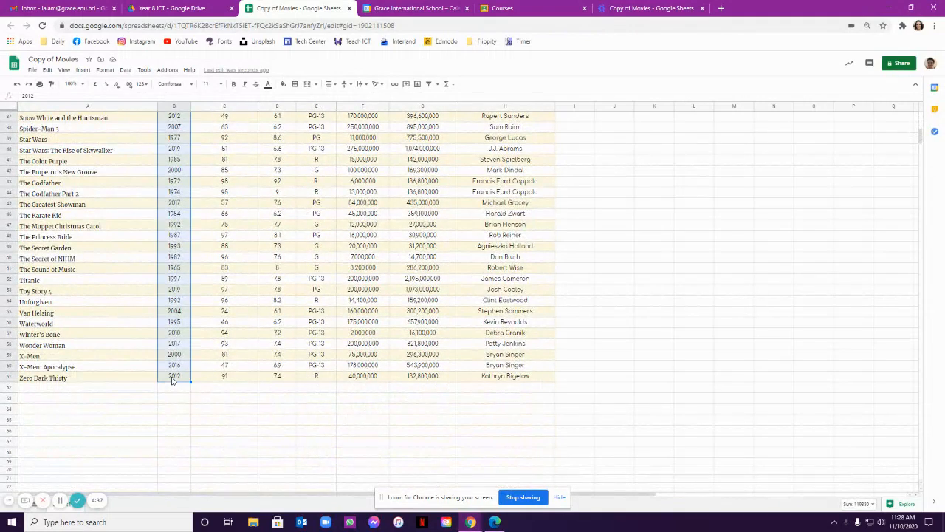
left_click(83, 71)
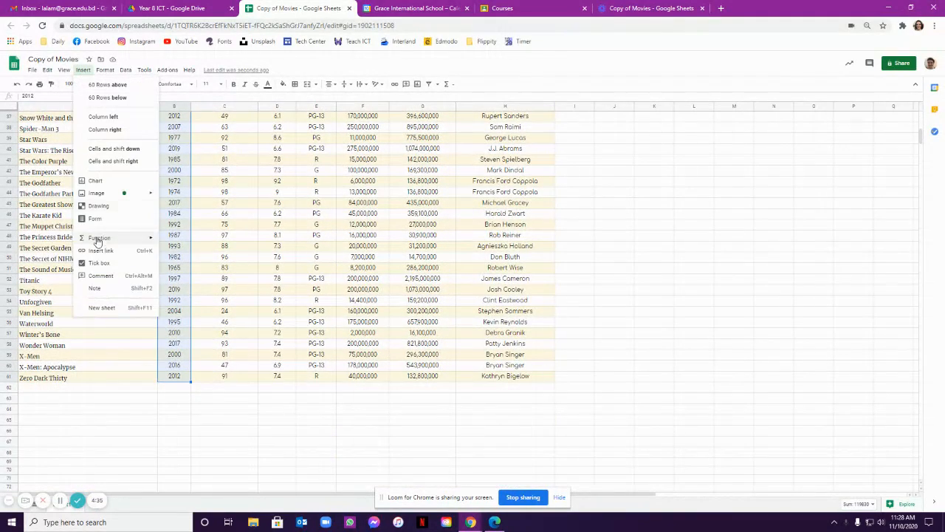
mouse_move(108, 241)
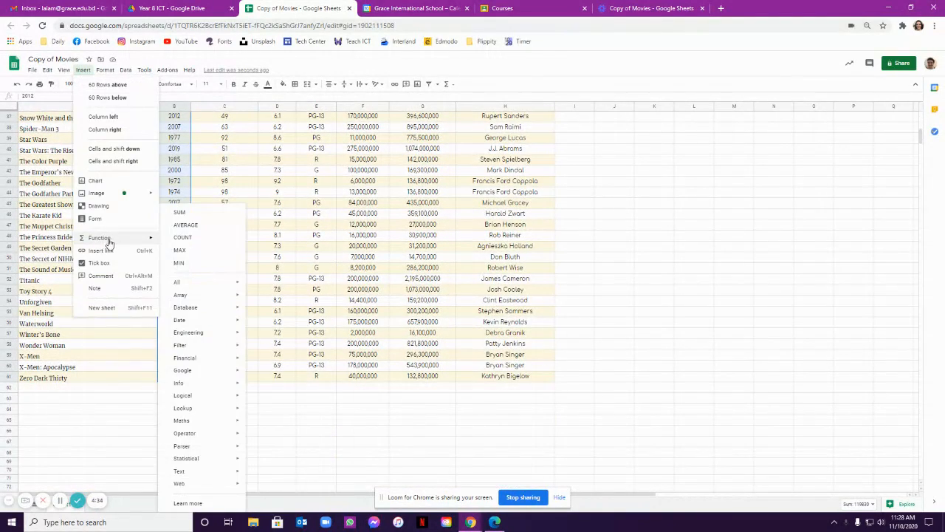
left_click(186, 225)
key("Return")
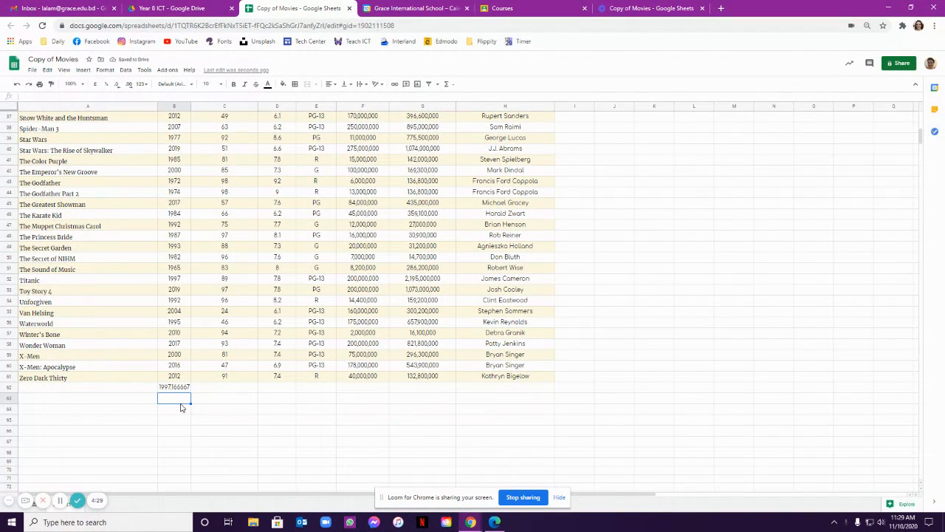
left_click(173, 389)
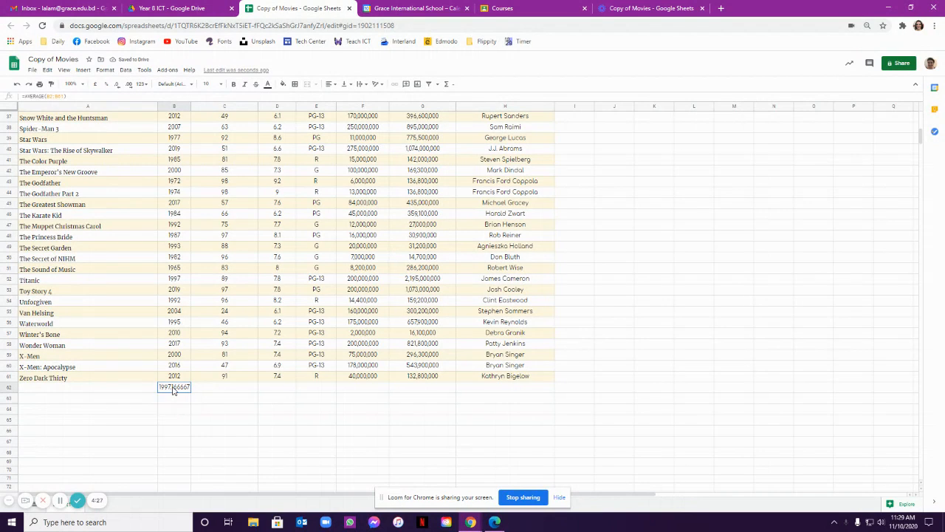
key("Delete")
- Reselect all the Year values, insert their AVERAGE in B62 once more, and delete it again
scroll(181, 295, "up", 10)
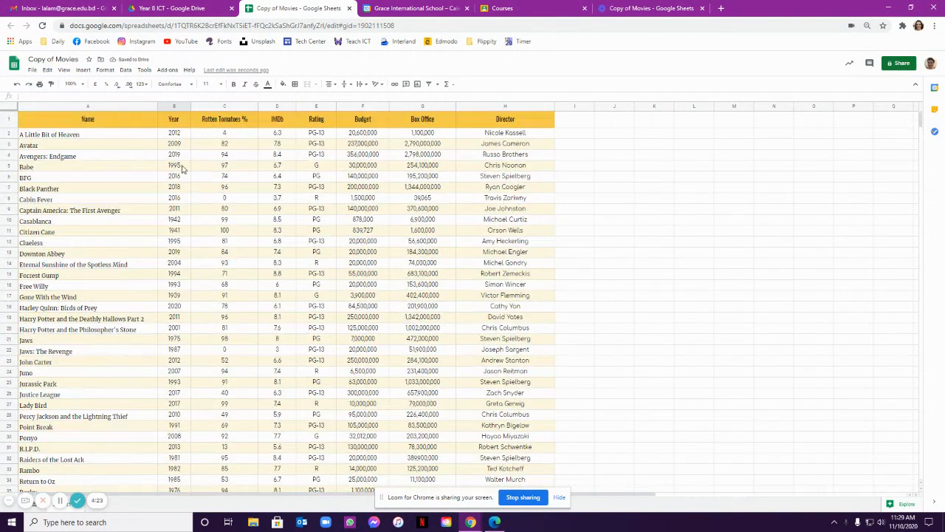
left_click_drag(174, 133, 171, 407)
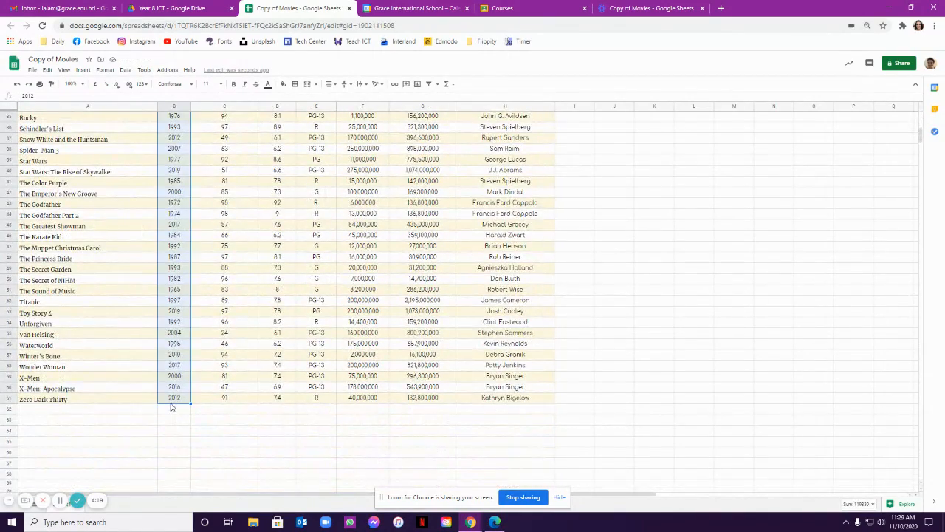
left_click(448, 85)
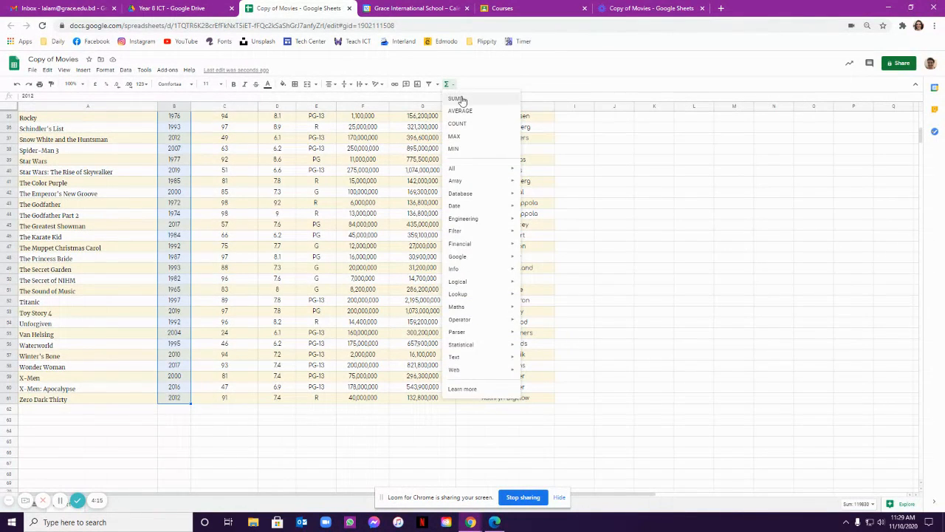
left_click(457, 109)
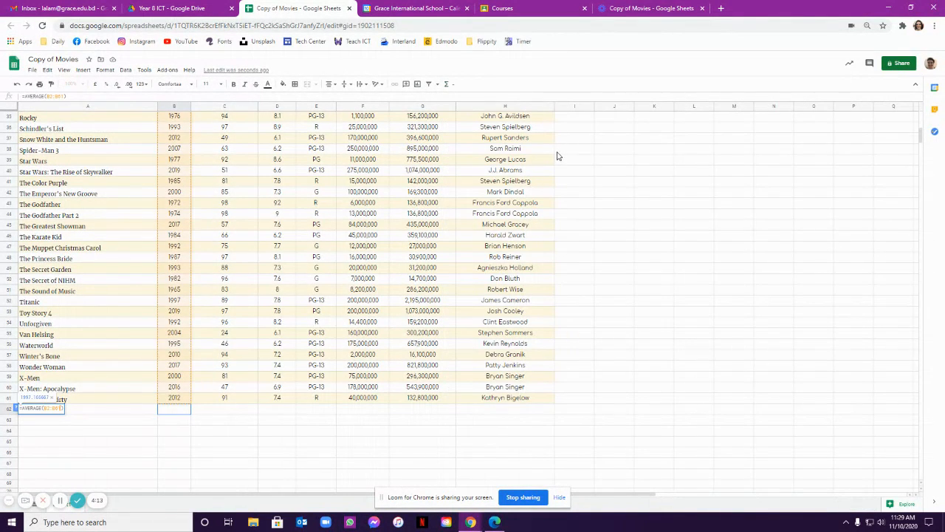
key("Return")
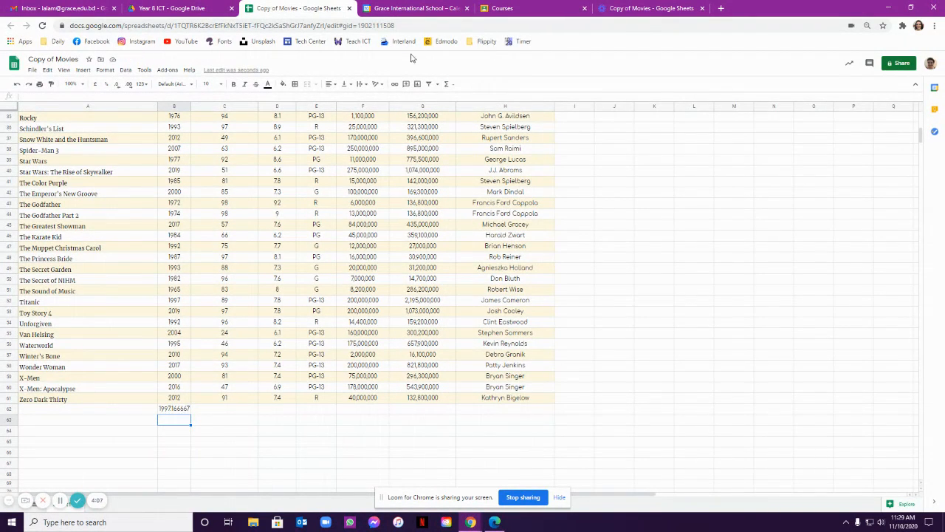
left_click(176, 410)
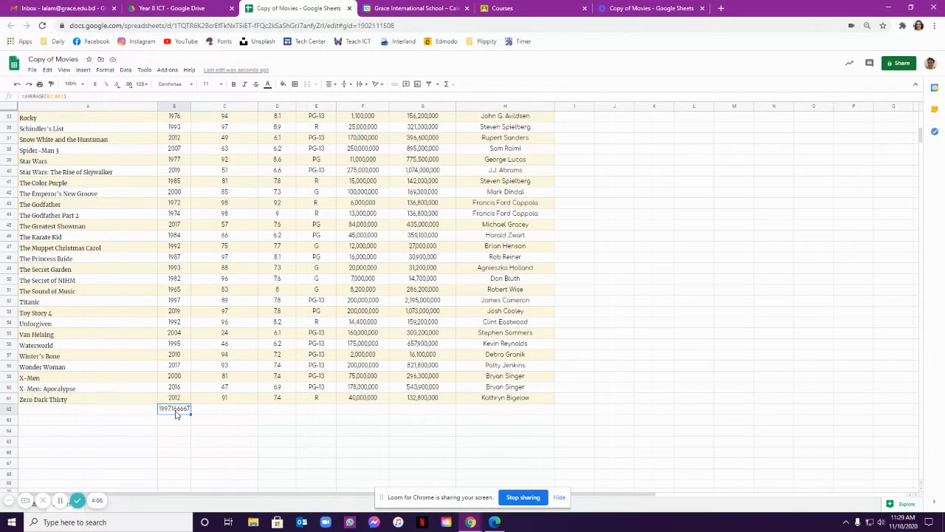
key("Delete")
- Enter the label "Average year movies were made" in cell K44 and widen column K to fit it
left_click(659, 218)
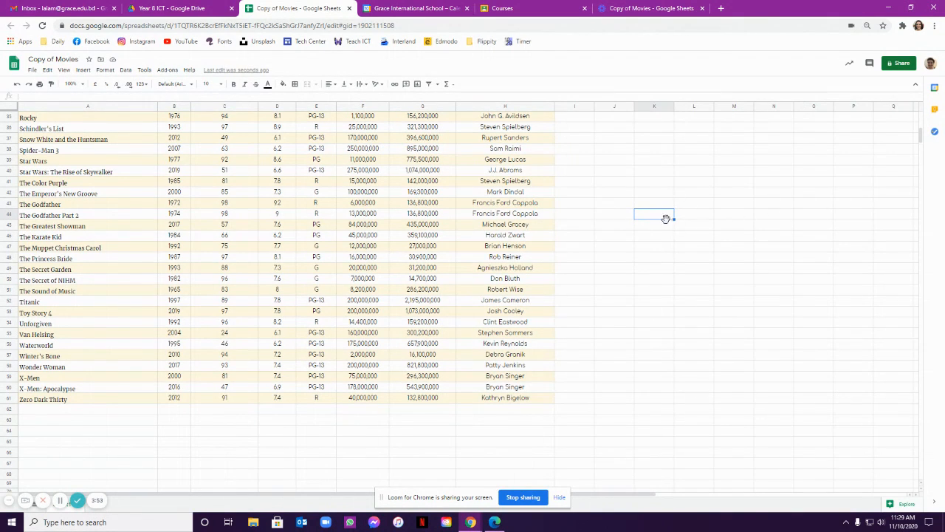
type("A")
type("verage age of mo")
key("BackSpace")
key("BackSpace")
key("BackSpace")
key("BackSpace")
key("BackSpace")
key("BackSpace")
key("BackSpace")
key("BackSpace")
key("BackSpace")
key("BackSpace")
key("BackSpace")
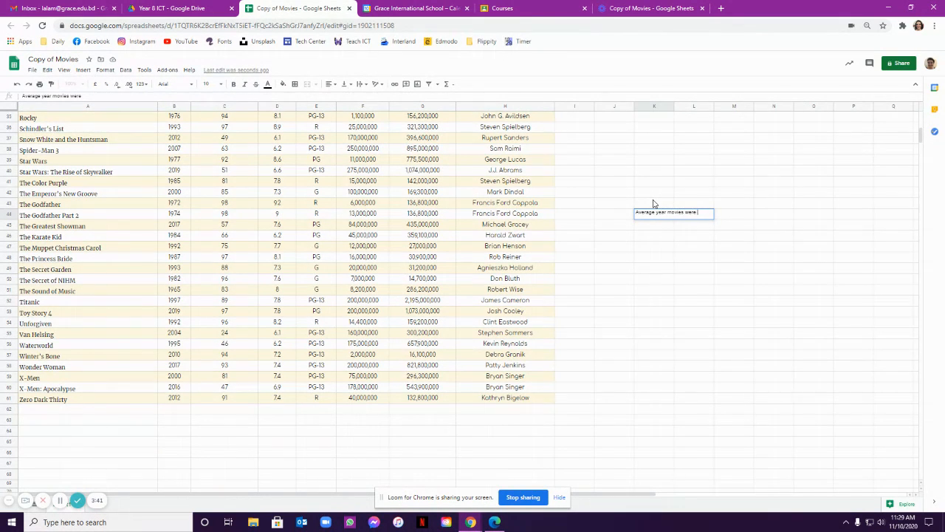
left_click(654, 275)
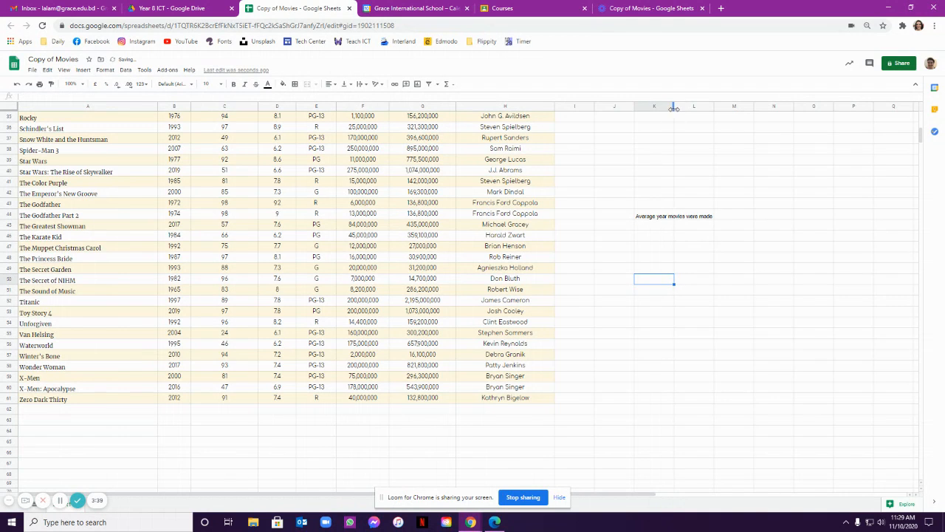
left_click_drag(673, 108, 716, 120)
- Calculate the average of the Year values in cell L44 with an AVERAGE formula over B2:B61
left_click(735, 218)
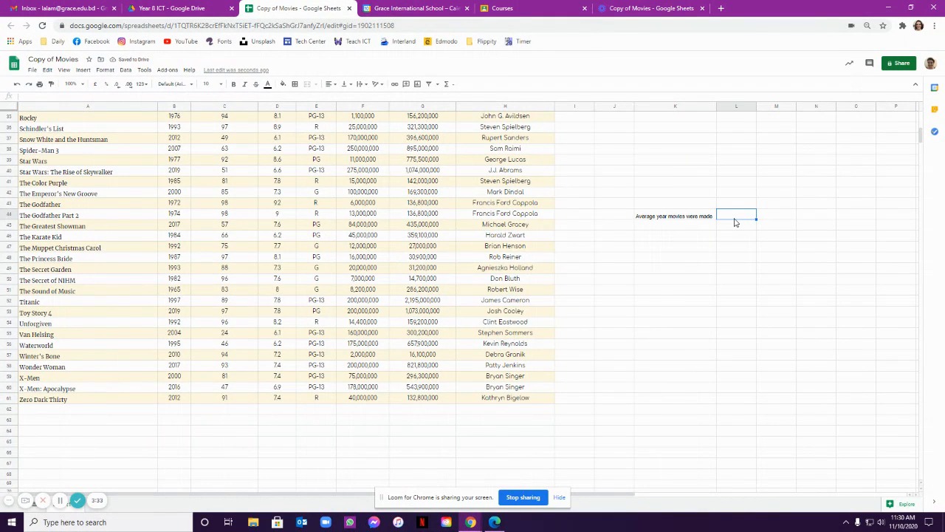
type("=aver")
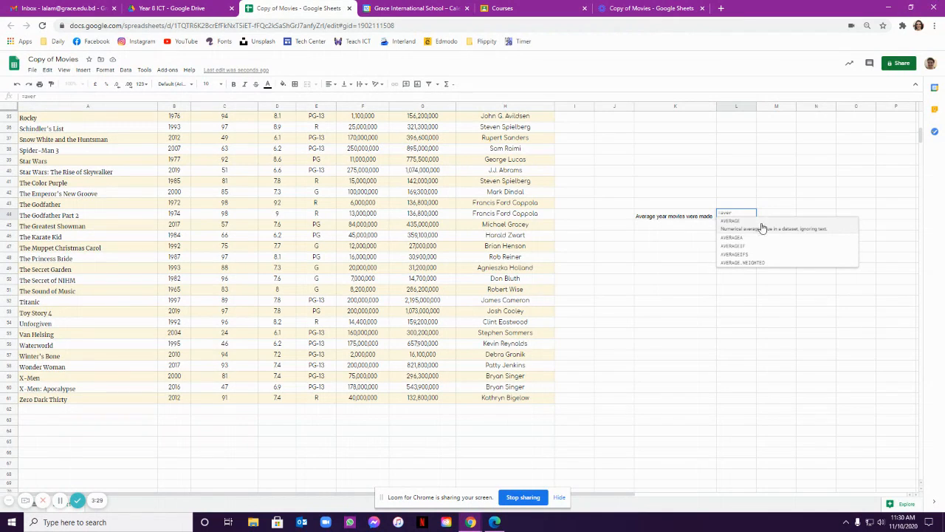
left_click(748, 223)
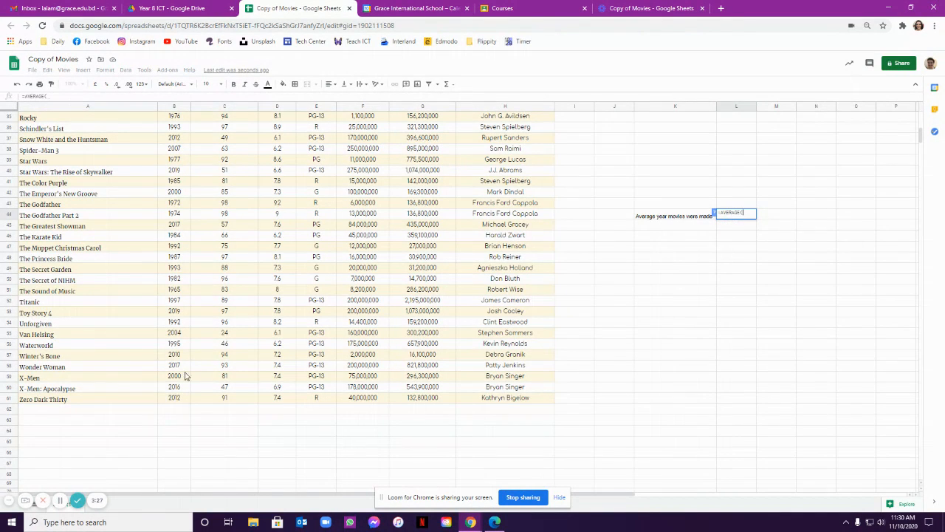
left_click_drag(178, 402, 170, 137)
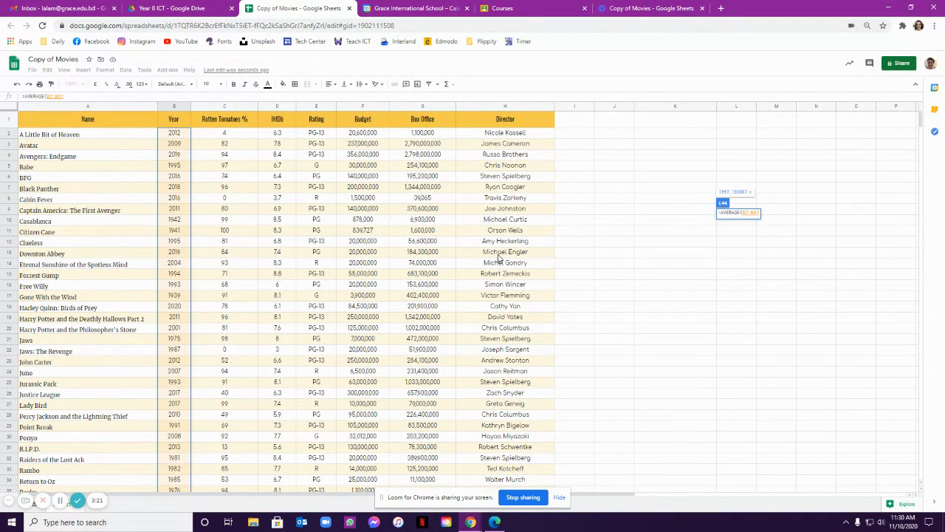
key("Return")
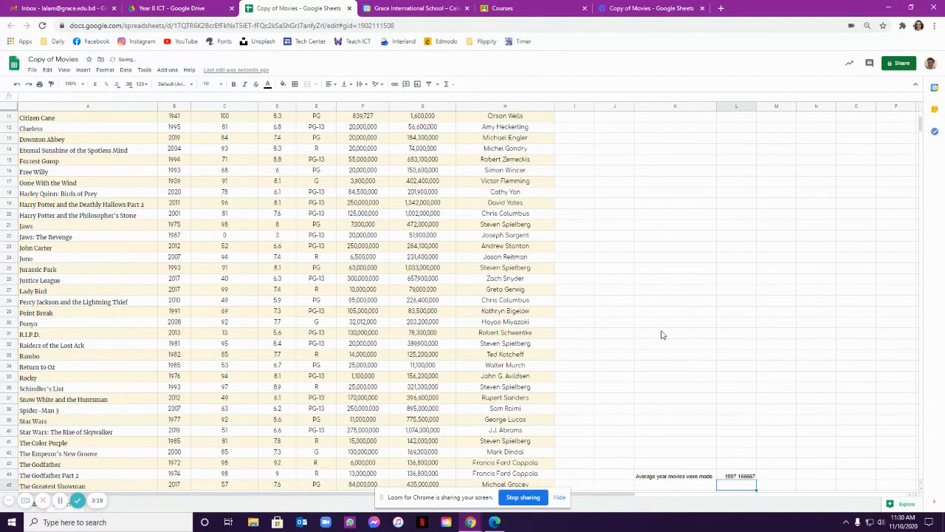
- Enter the label "RT Average" in cell K47, below the average year label
scroll(665, 332, "down", 7)
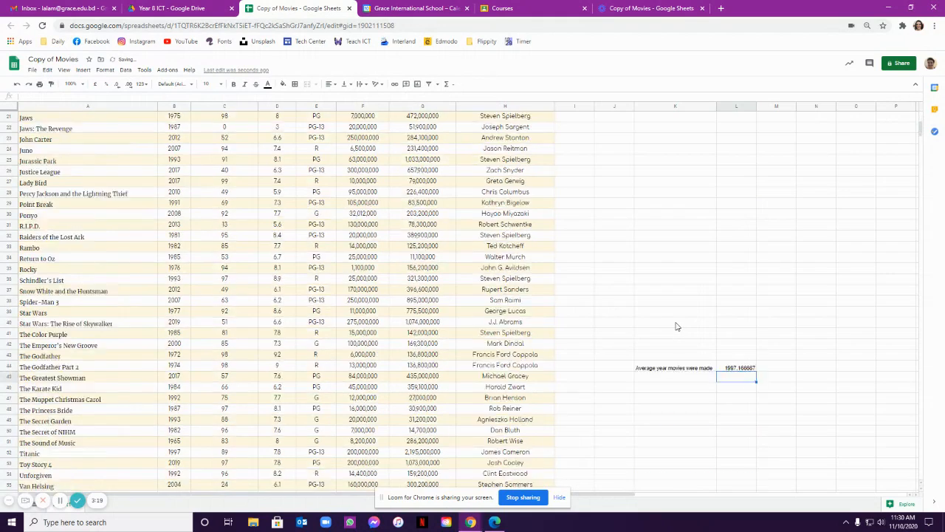
left_click(752, 269)
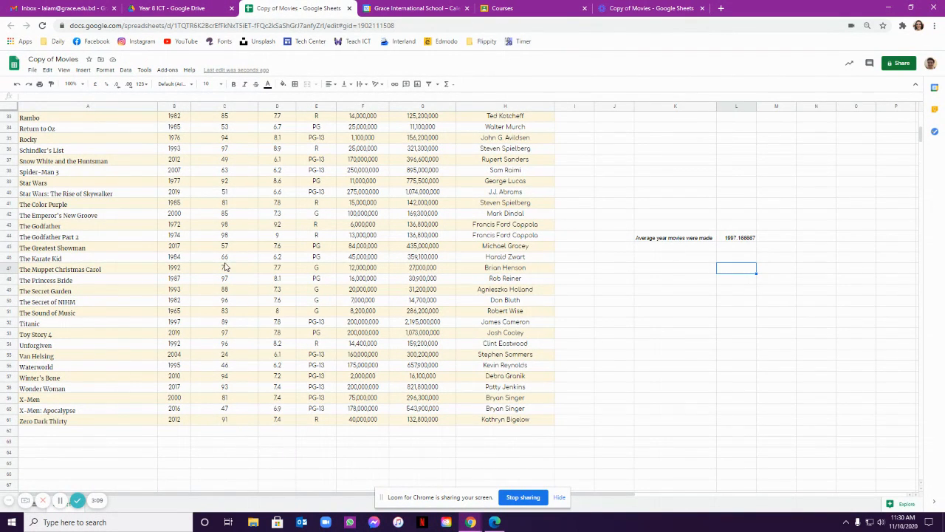
scroll(226, 267, "up", 10)
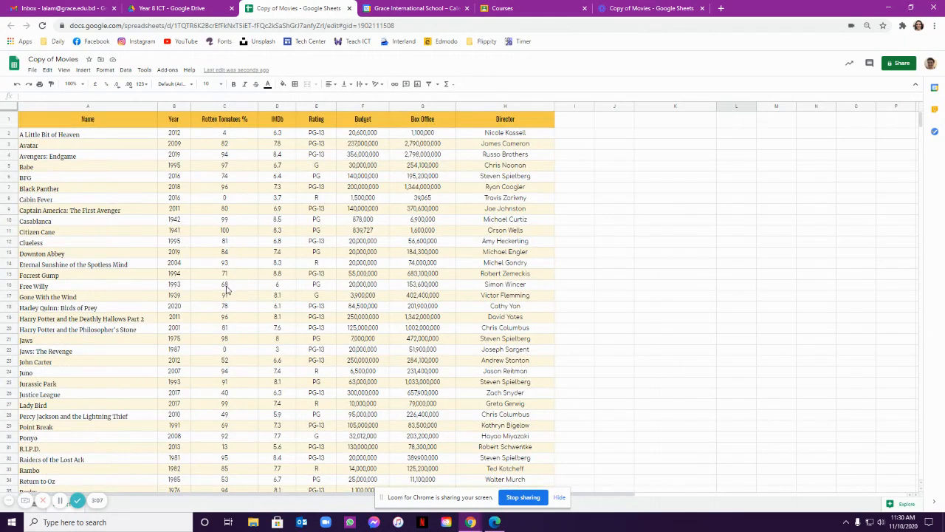
scroll(226, 288, "down", 7)
left_click(666, 372)
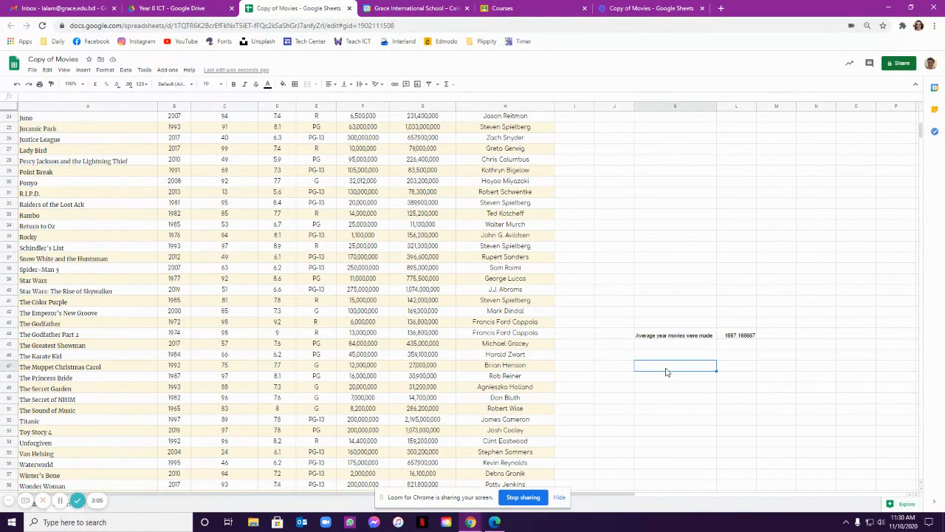
type("=")
- Calculate the average of the Rotten Tomatoes % values in cell L47 with an AVERAGE formula over C2:C61
left_click(736, 368)
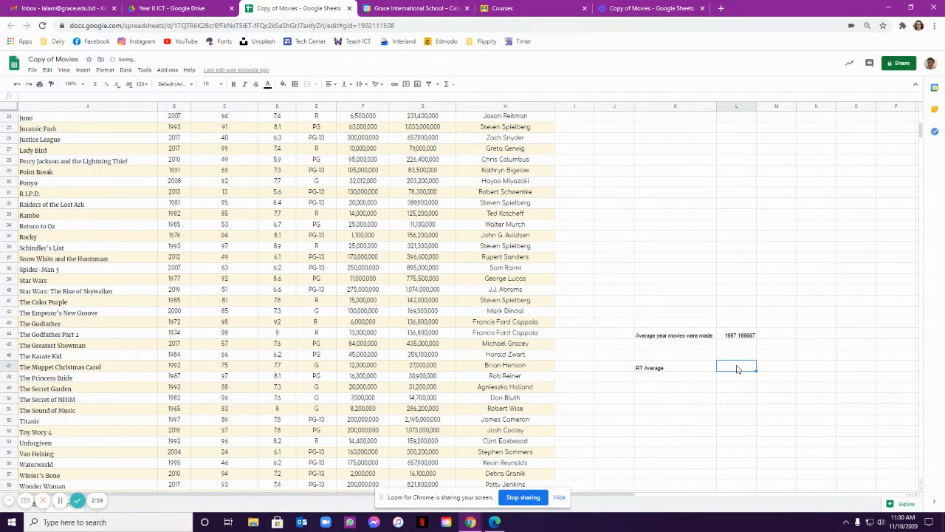
type("=aver")
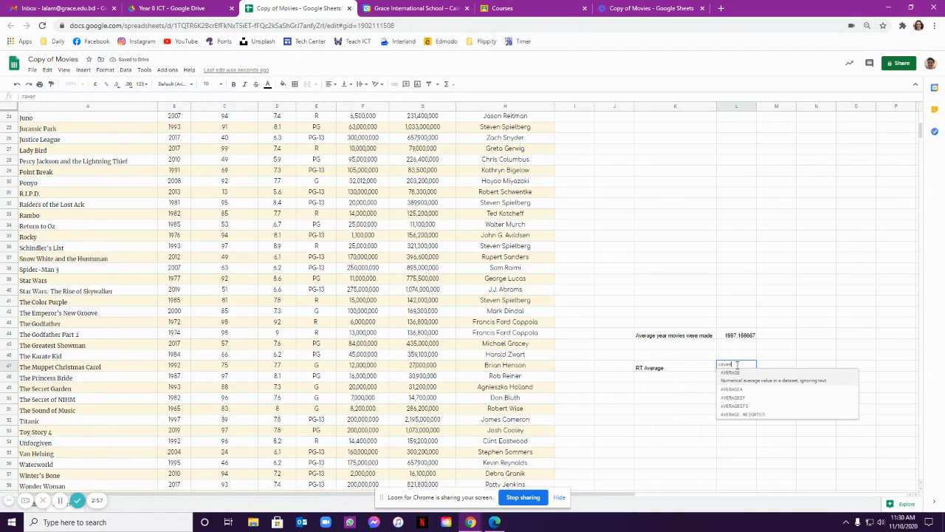
left_click(754, 382)
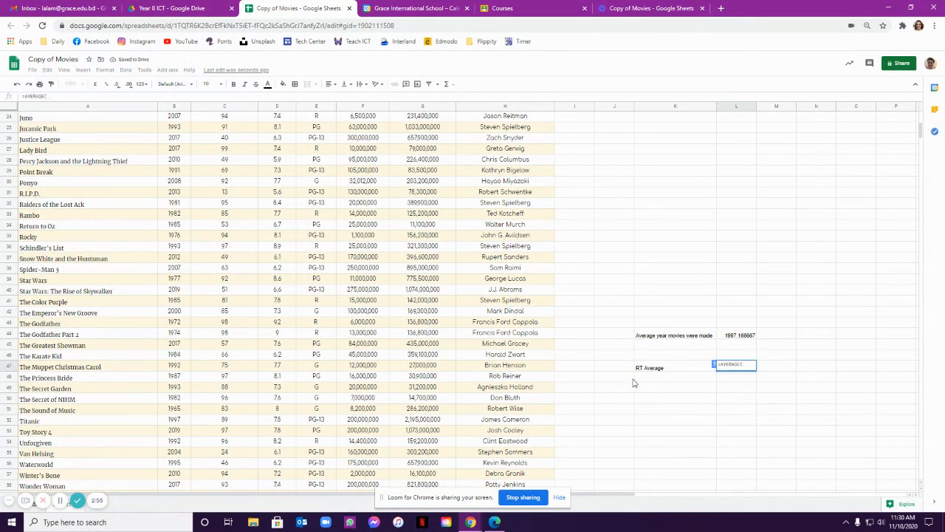
scroll(240, 380, "up", 5)
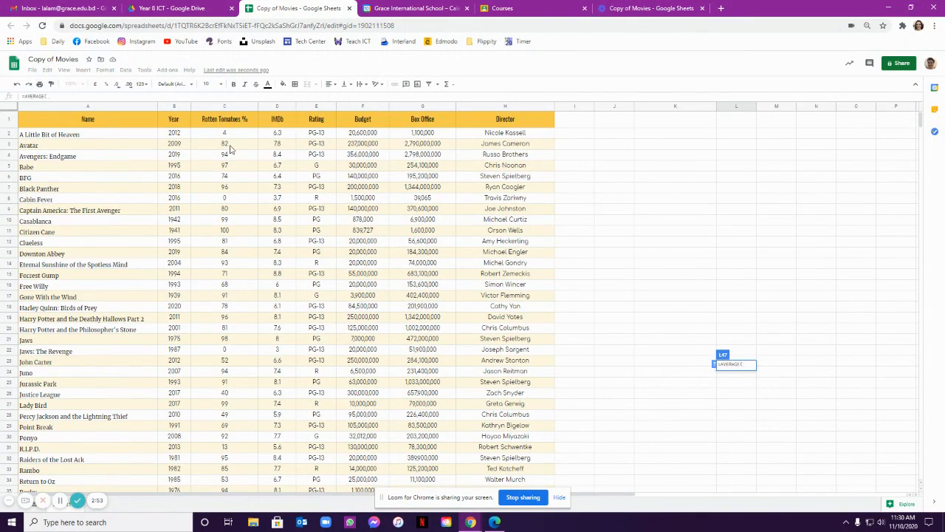
left_click_drag(229, 135, 241, 453)
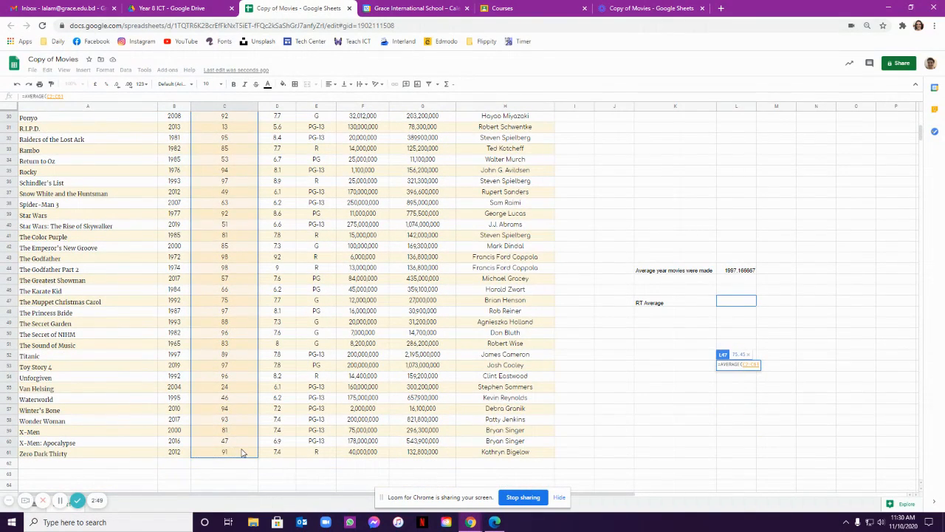
key("Return")
left_click(711, 357)
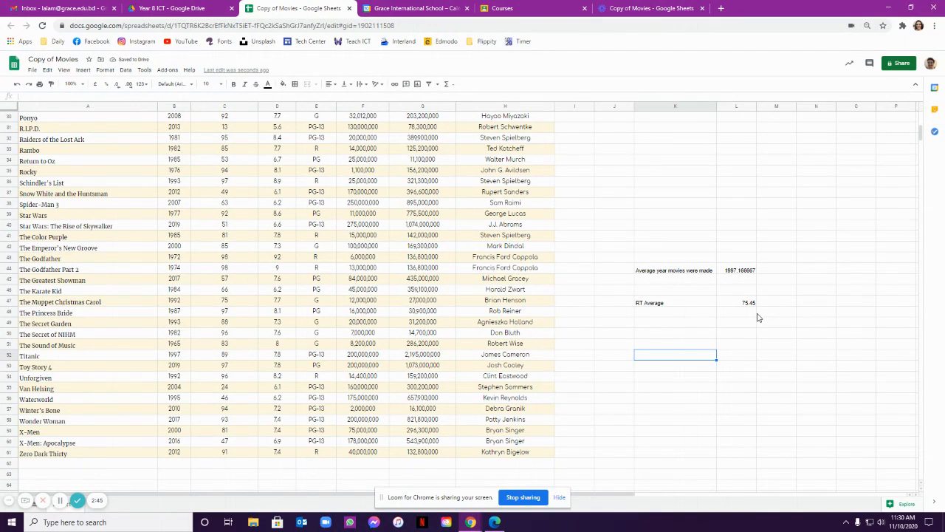
- Enter the label "Total Budget" in cell K50, below the RT Average label
scroll(366, 396, "up", 5)
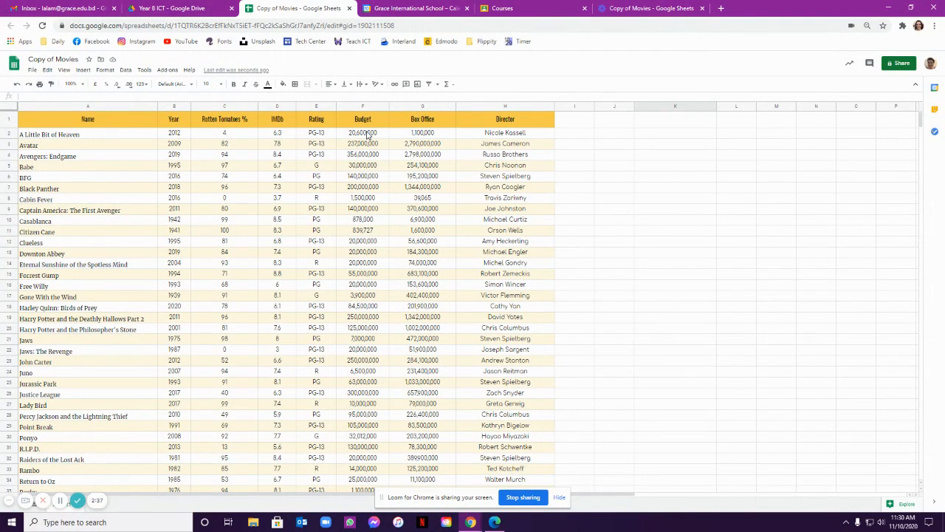
scroll(765, 396, "down", 5)
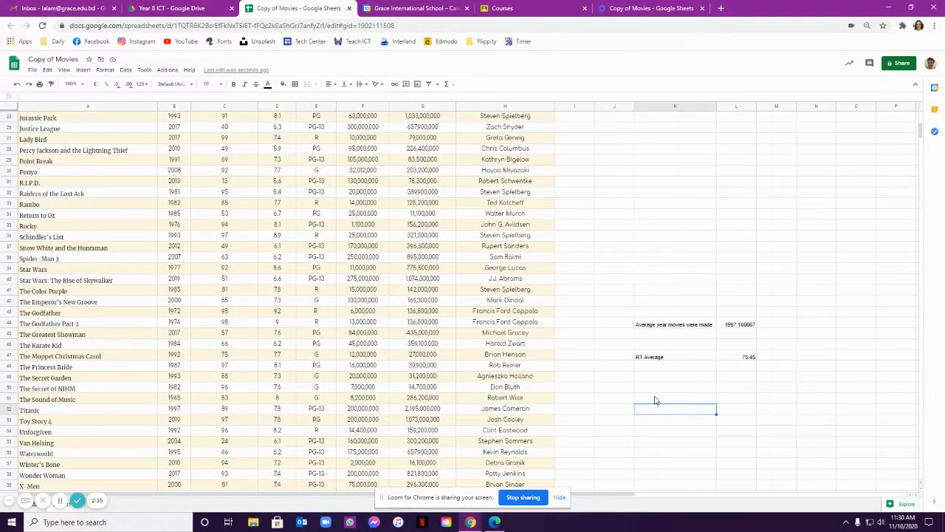
left_click(658, 394)
left_click(658, 389)
type("Tot")
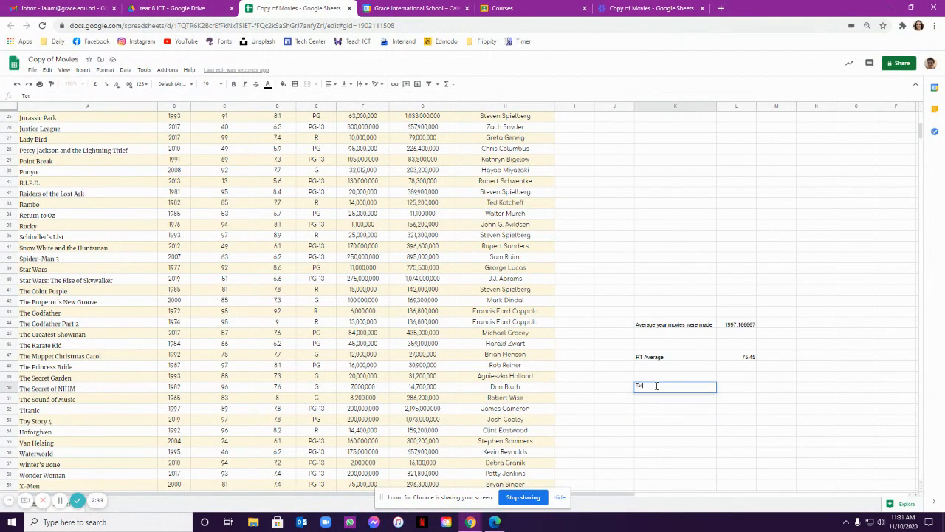
type("al Budget")
left_click(679, 448)
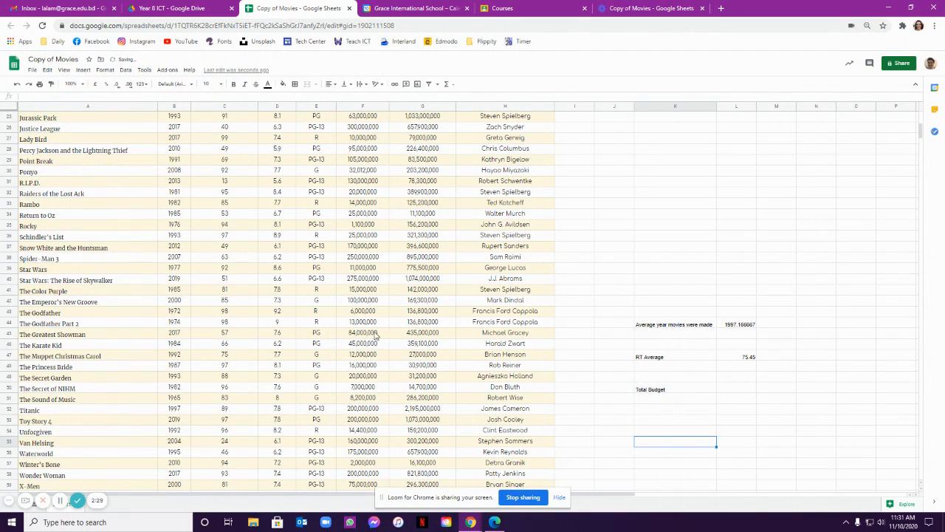
- Total the Budget values in cell L50 with a SUM formula over F2:F61 and widen column L to fit the result
scroll(370, 295, "up", 8)
scroll(666, 443, "down", 3)
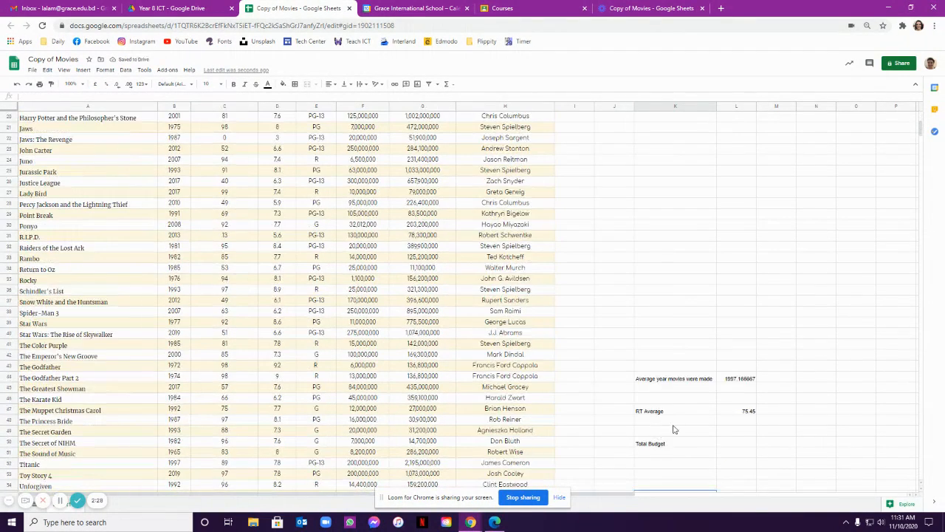
left_click(742, 444)
type("=")
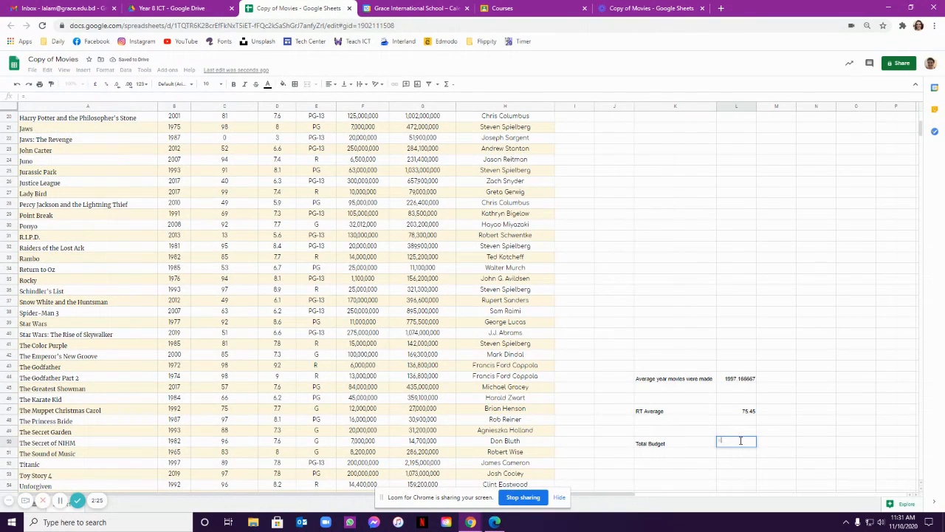
type("sum")
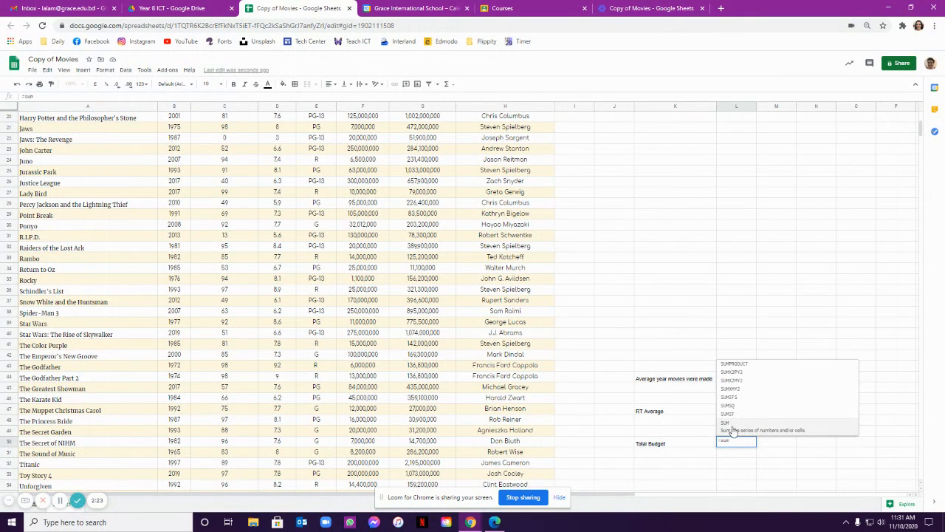
left_click(727, 429)
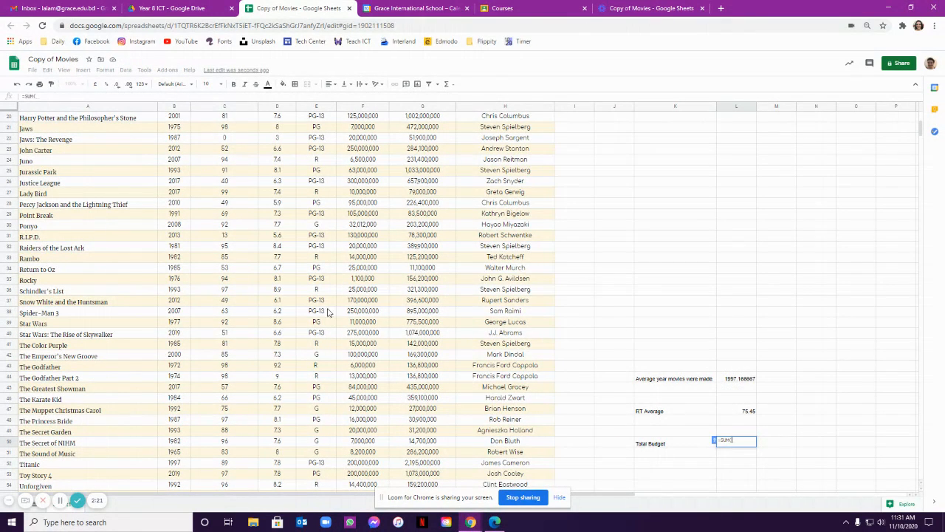
scroll(328, 313, "up", 7)
left_click_drag(367, 134, 365, 401)
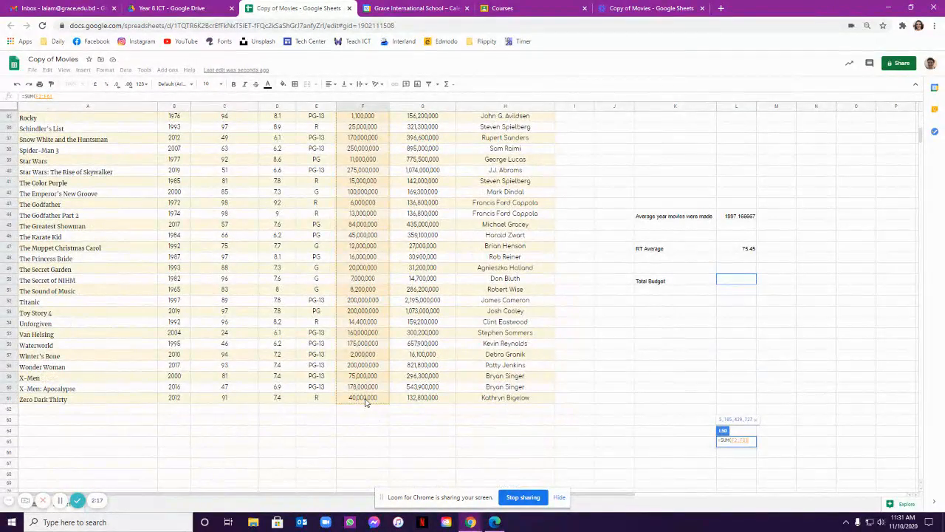
key("Return")
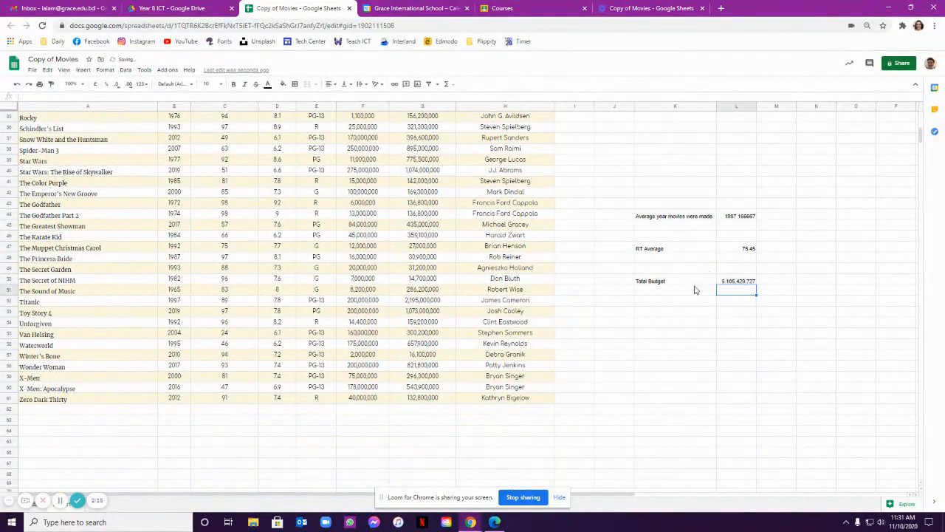
left_click_drag(756, 107, 772, 106)
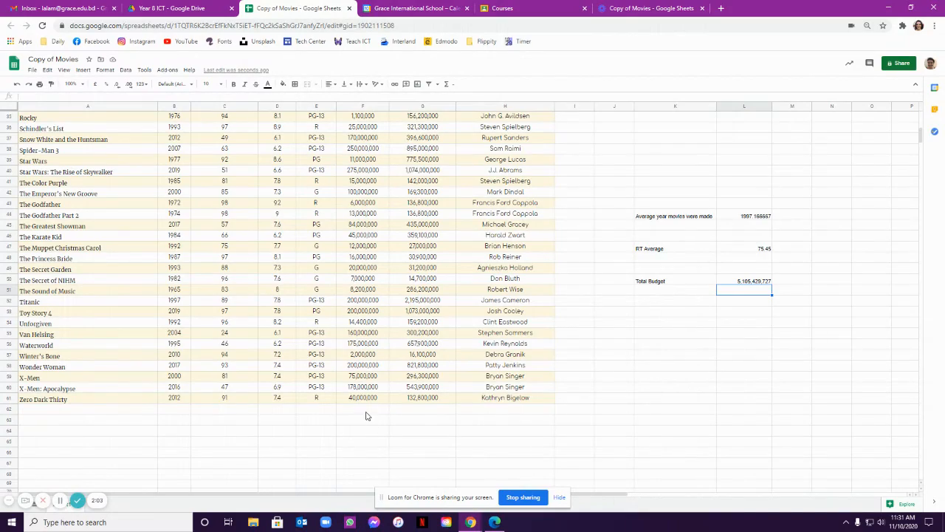
- Add a SUM of the Budget values F2:F61 directly below the column in cell F62
scroll(368, 406, "up", 10)
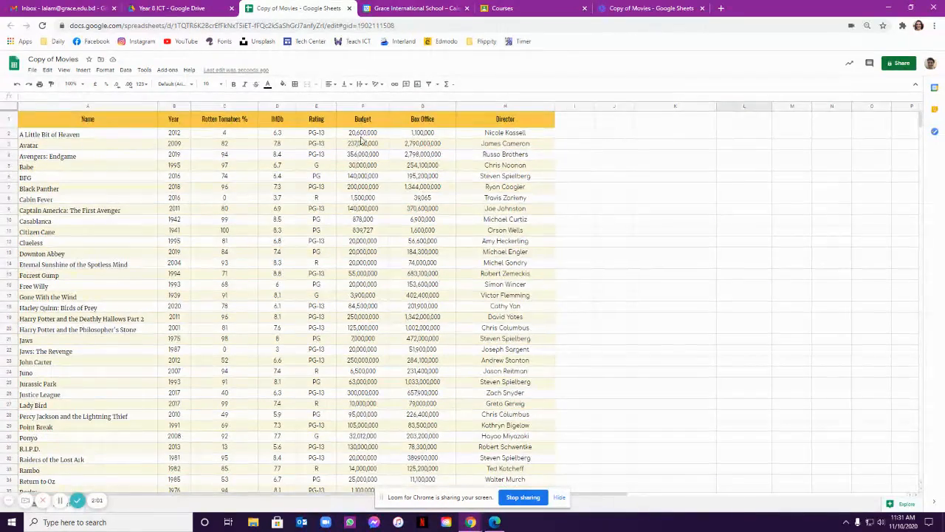
left_click_drag(363, 133, 356, 431)
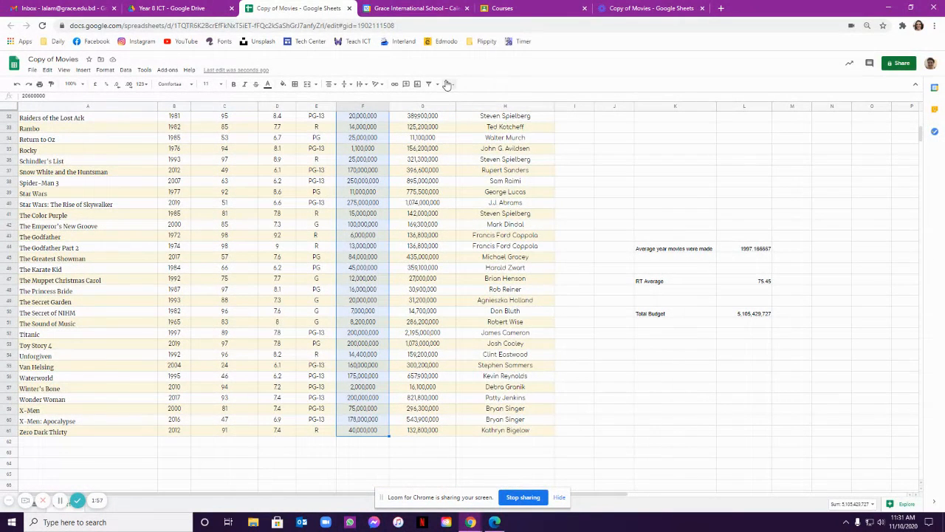
left_click(447, 83)
left_click(454, 98)
key("Return")
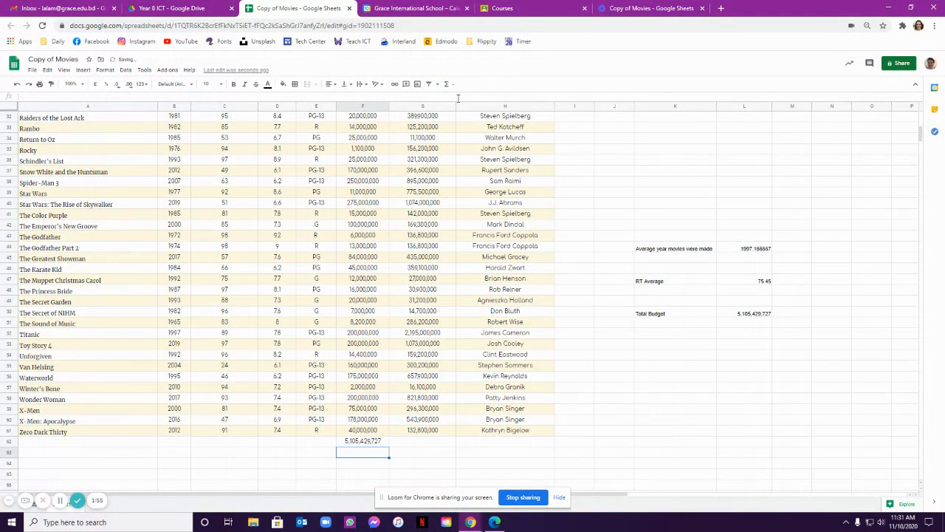
left_click(446, 465)
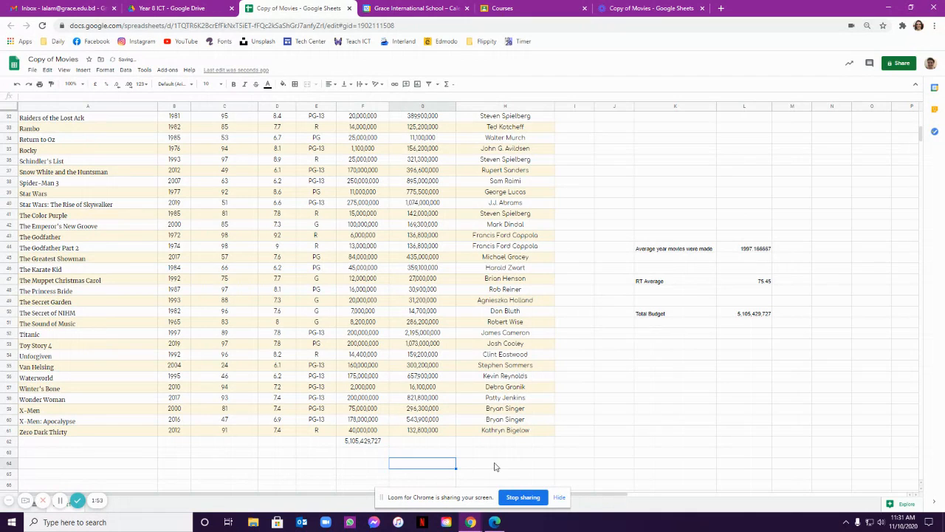
- Copy the Budget total formula from F62 across to G62 to total the Box Office column
left_click(367, 442)
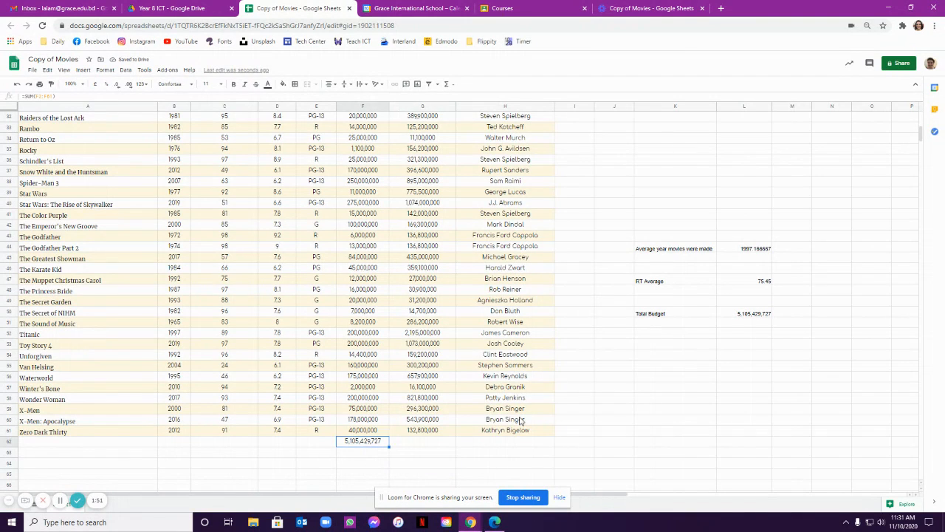
left_click(757, 316)
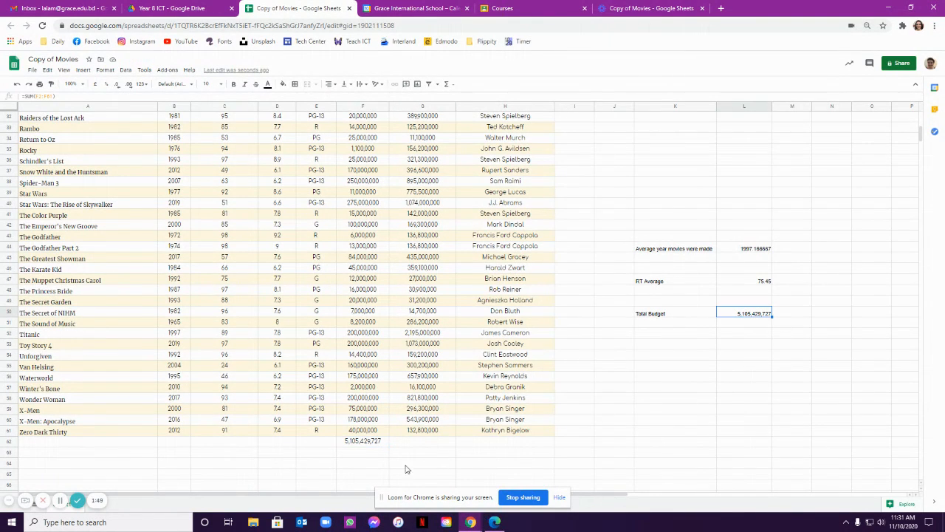
left_click(367, 443)
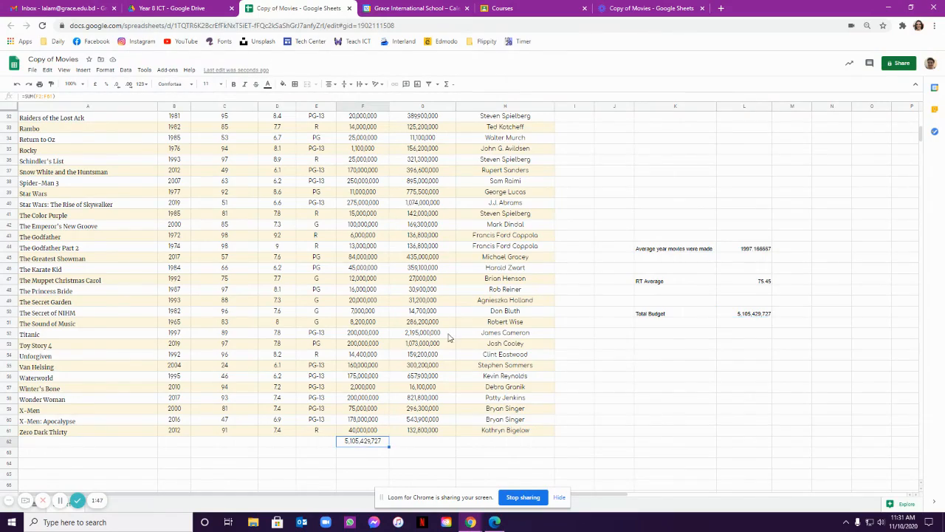
scroll(452, 340, "up", 5)
scroll(452, 340, "up", 2)
scroll(435, 332, "down", 9)
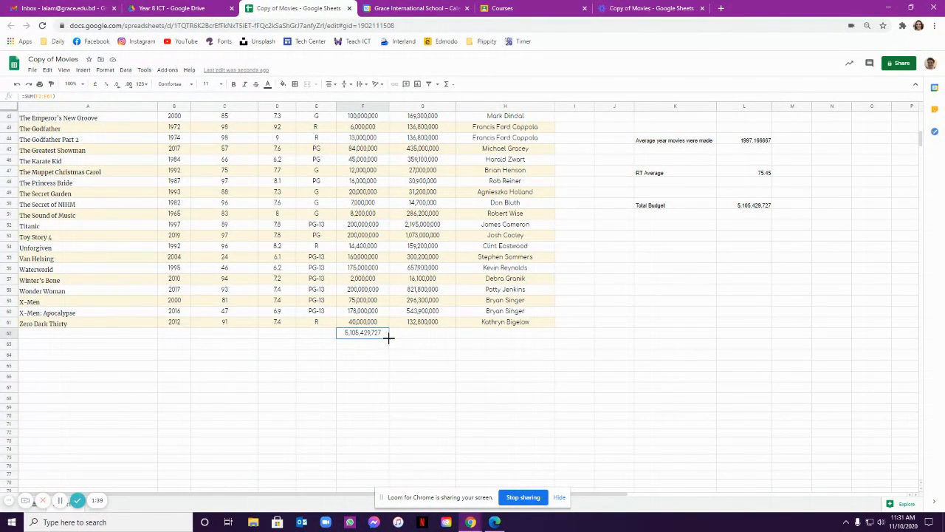
left_click_drag(388, 337, 402, 339)
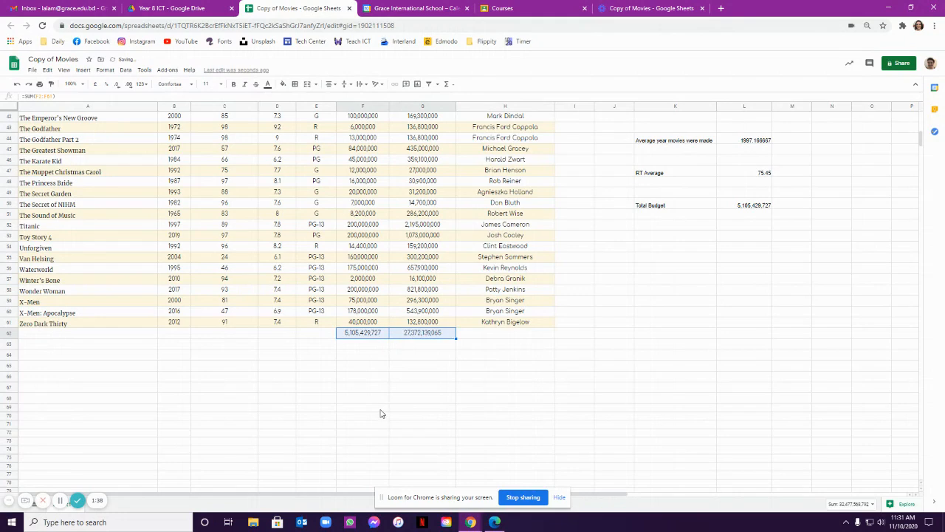
left_click(438, 389)
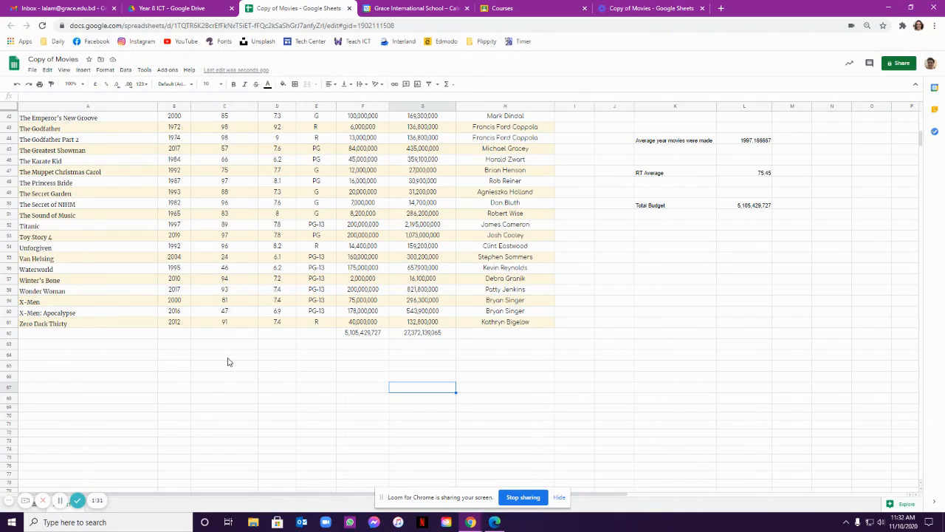
- Count the R-rated movies in cell E64 with a COUNTIF formula over E2:E61 and the criterion "R"
scroll(225, 354, "up", 10)
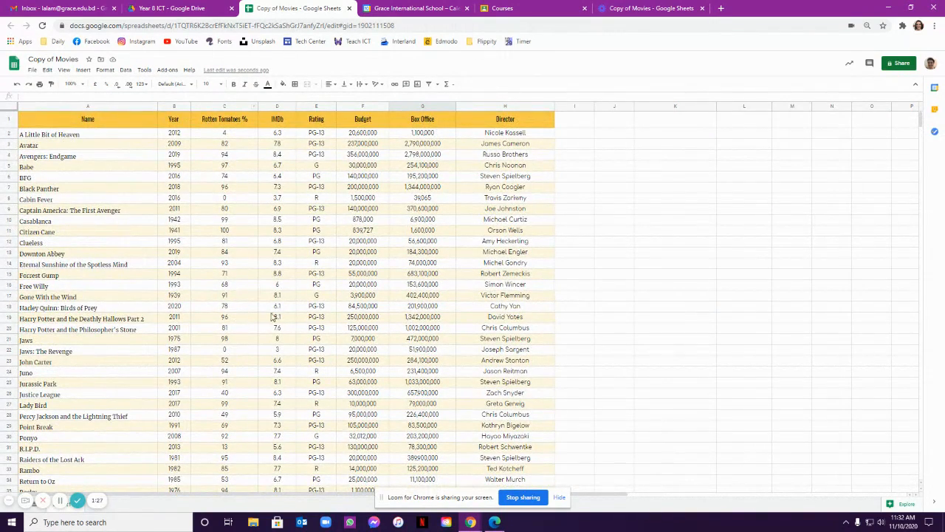
scroll(275, 316, "down", 2)
scroll(276, 316, "down", 4)
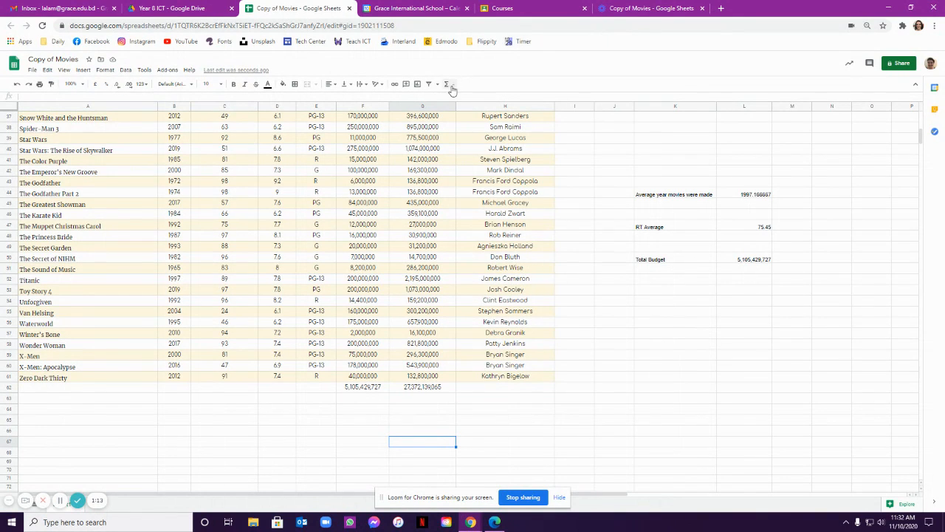
left_click(316, 412)
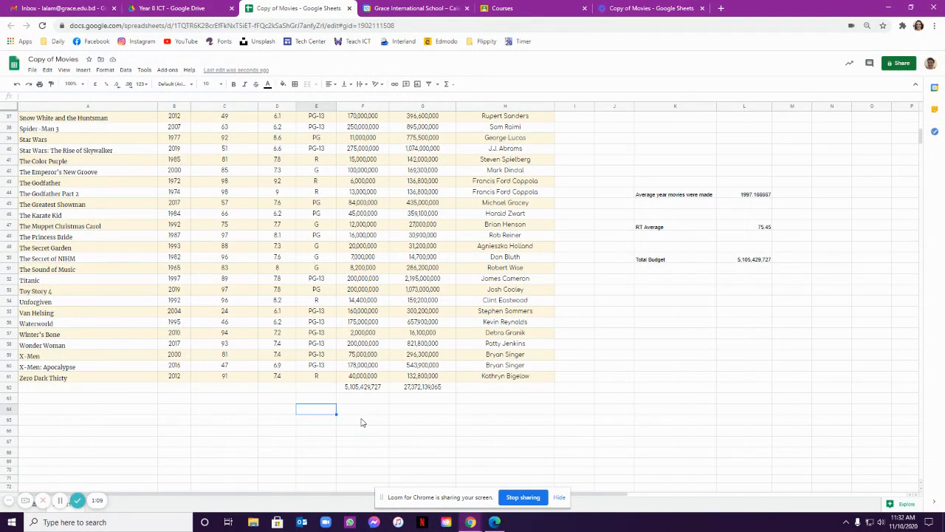
type("=count")
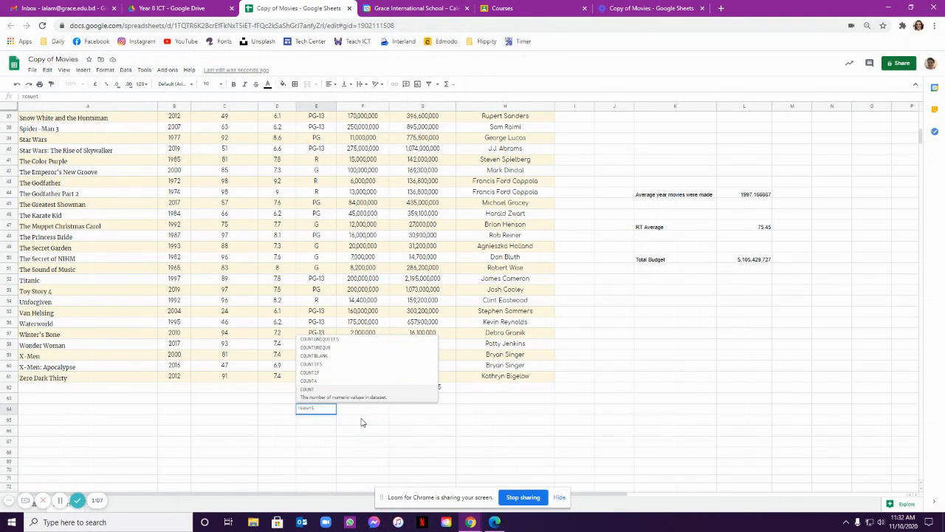
left_click(383, 381)
left_click_drag(316, 376, 303, 134)
scroll(312, 255, "up", 6)
scroll(318, 348, "down", 6)
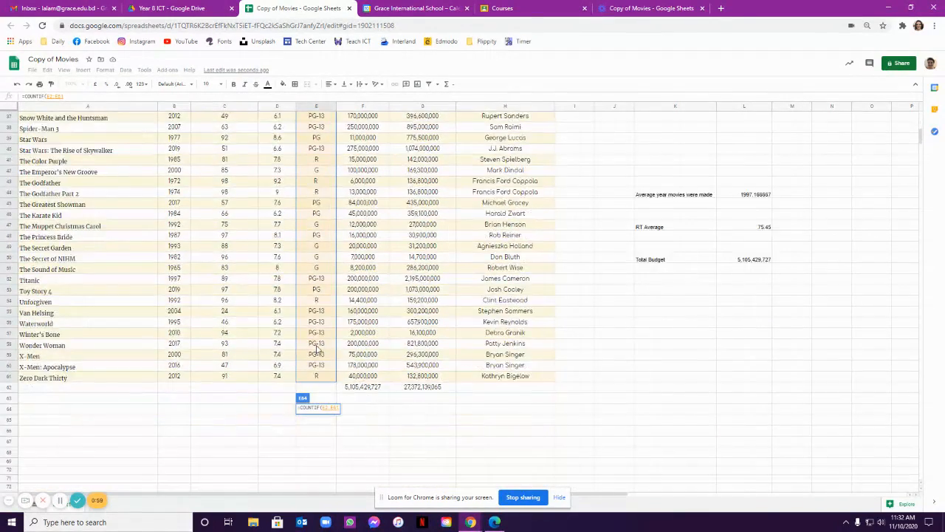
scroll(319, 350, "down", 2)
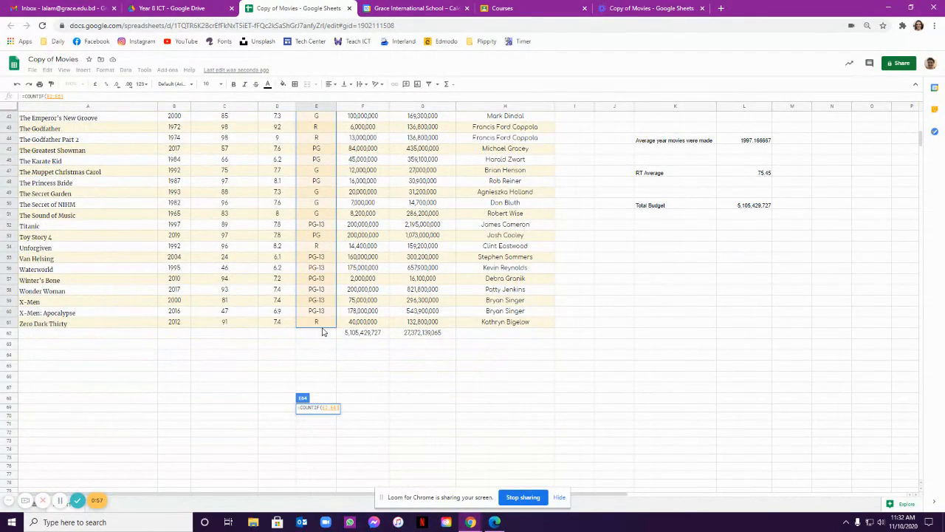
type(",")
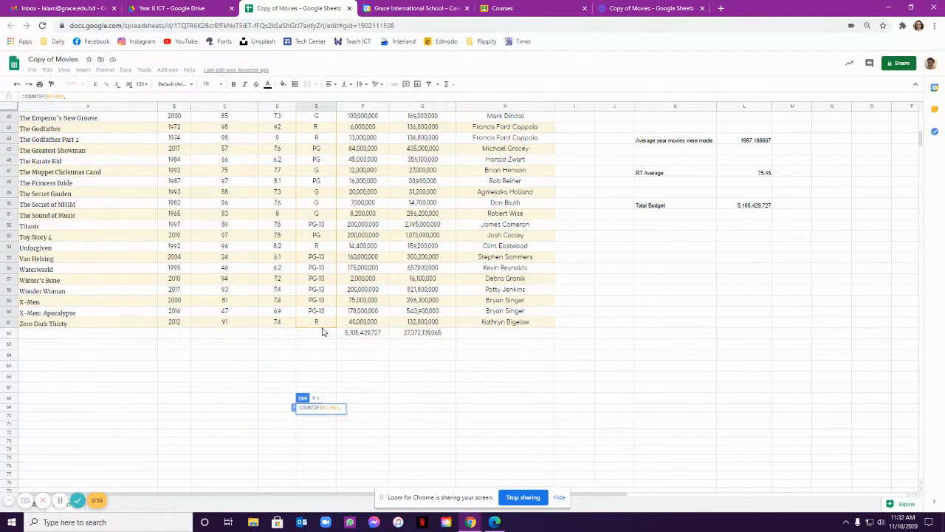
type("\"R")
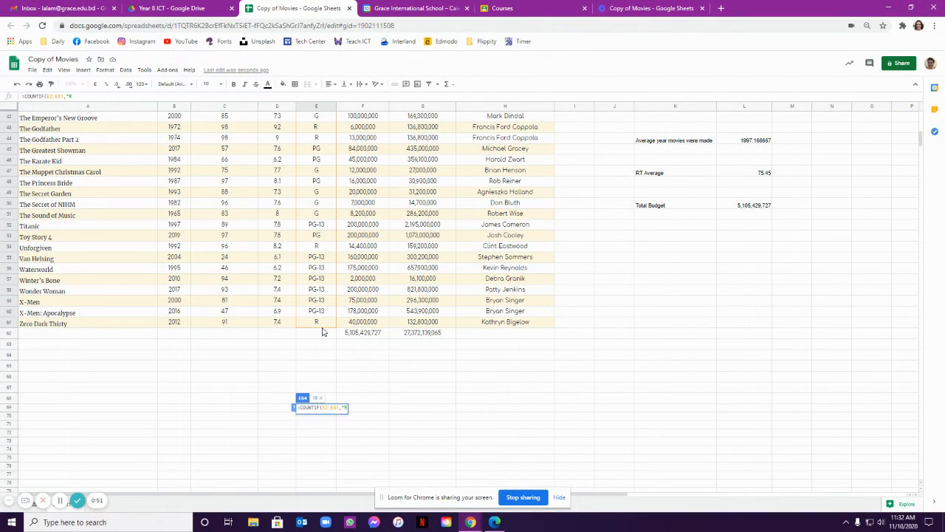
type("\")")
key("Return")
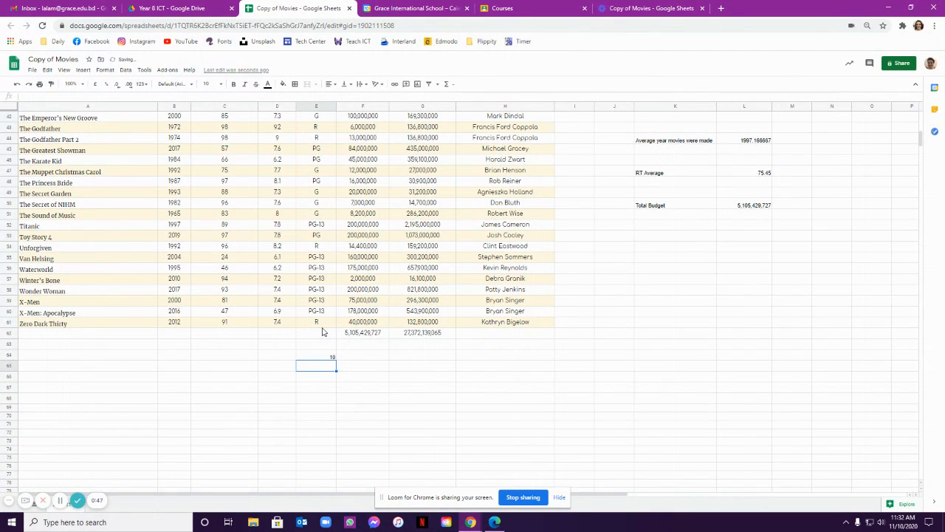
left_click(319, 388)
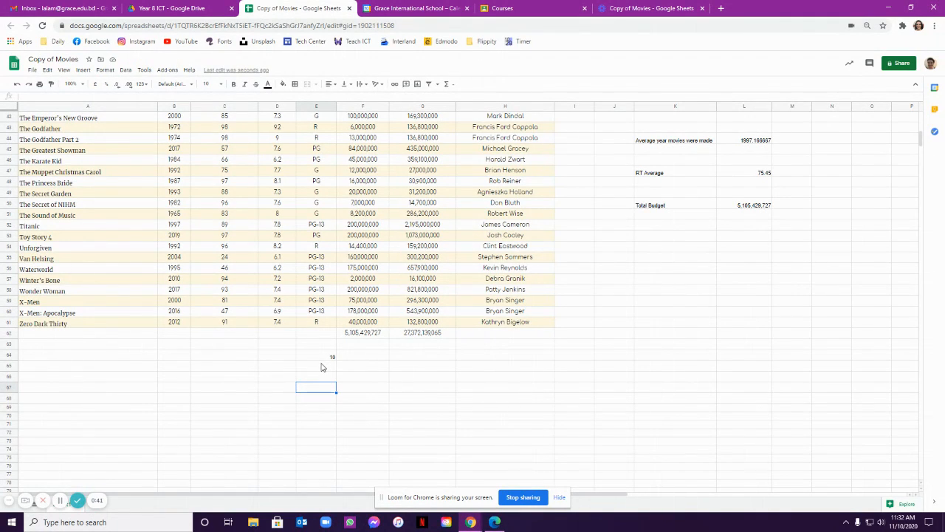
- Start a conditional formatting rule for the movie ratings in E2:E61
scroll(321, 367, "up", 10)
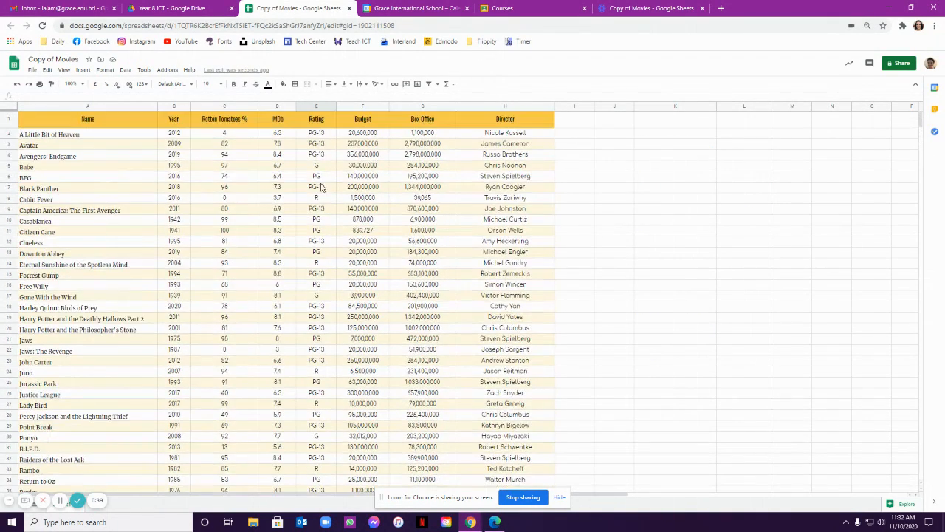
left_click_drag(319, 133, 310, 435)
scroll(314, 427, "down", 5)
scroll(309, 446, "down", 3)
left_click(105, 70)
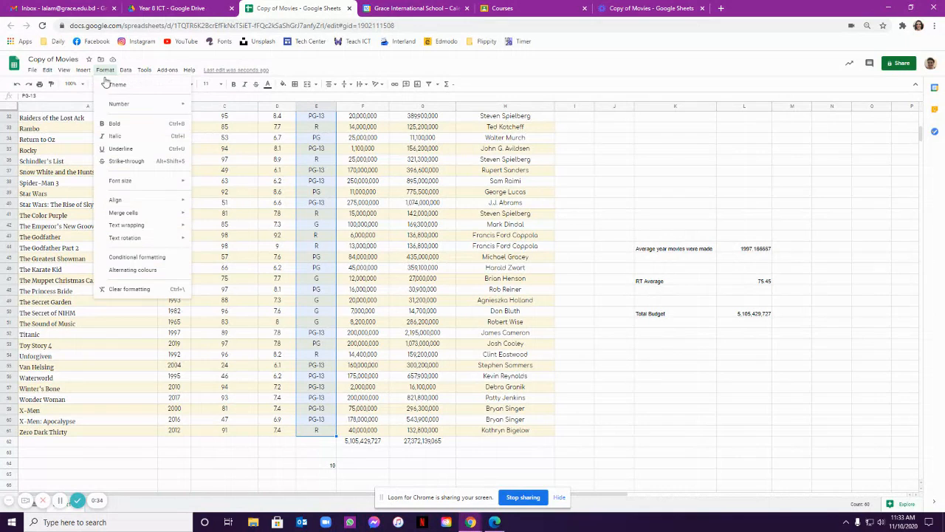
left_click(137, 256)
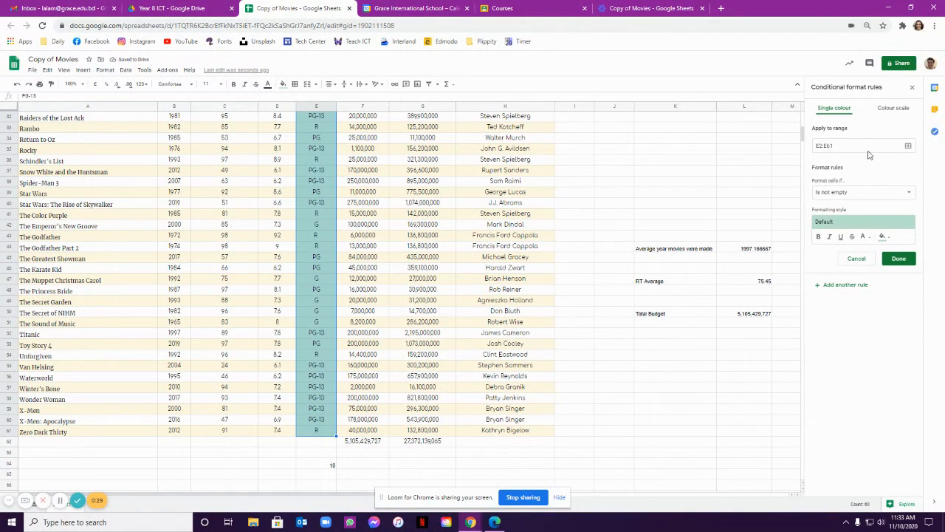
- Set the rule's condition to "Text is exactly" with the value R
left_click(844, 195)
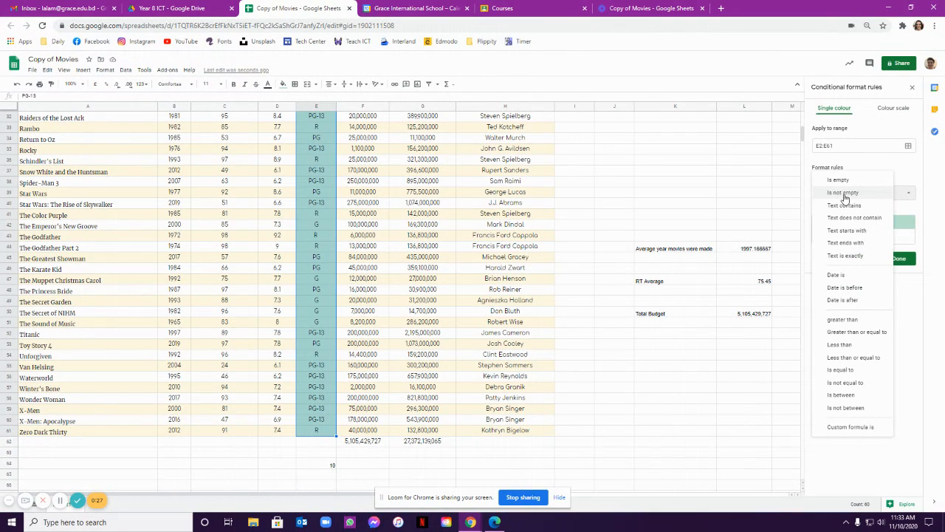
left_click(850, 258)
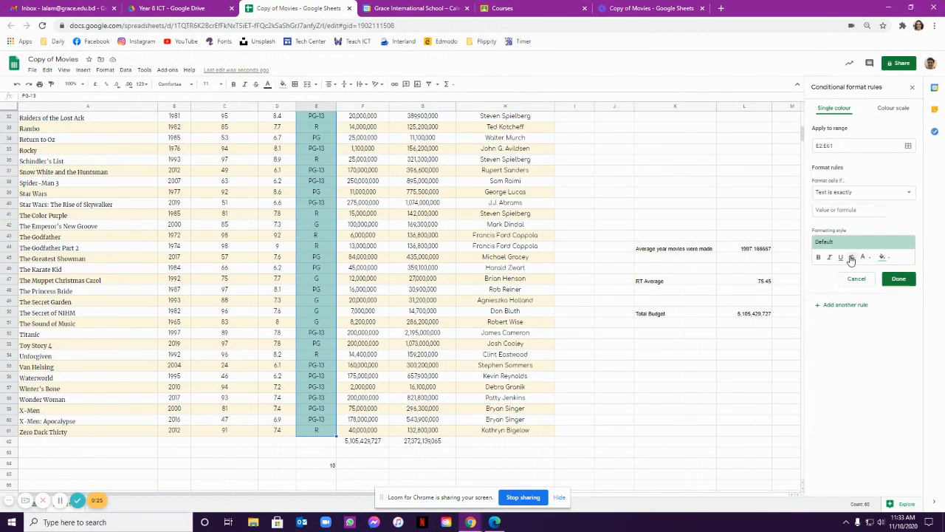
left_click(841, 211)
type("R")
left_click(883, 257)
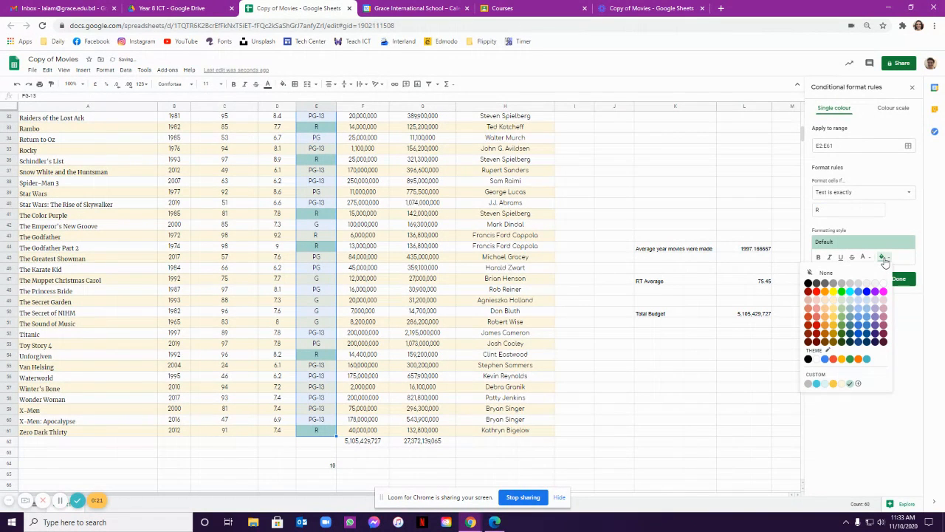
left_click(868, 258)
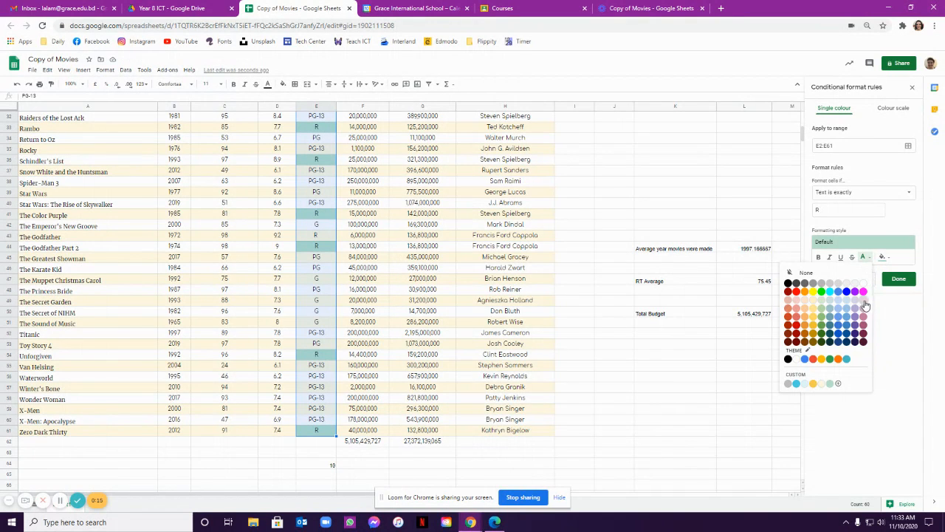
left_click(859, 303)
left_click(863, 260)
left_click(805, 277)
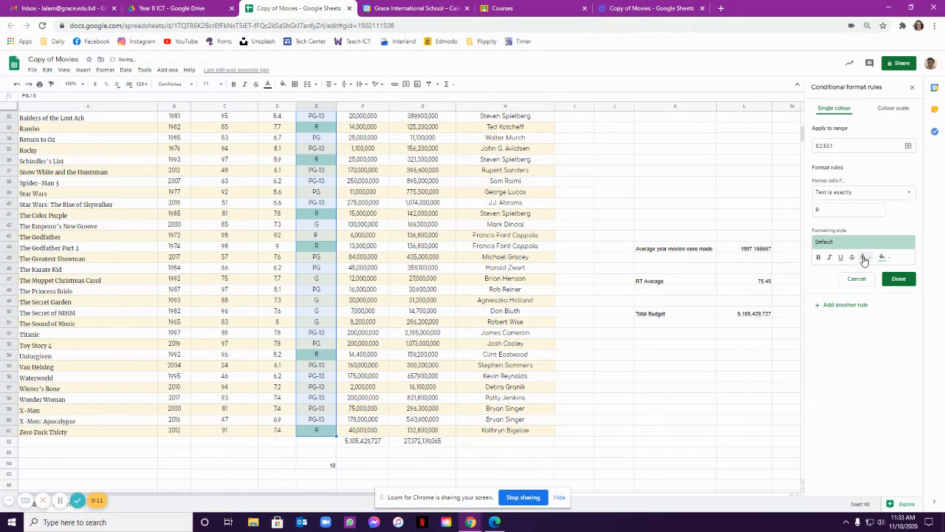
- Format the R-rated cells with black text and a light pink fill, and save the conditional formatting rule
left_click(863, 258)
left_click(792, 287)
left_click(880, 259)
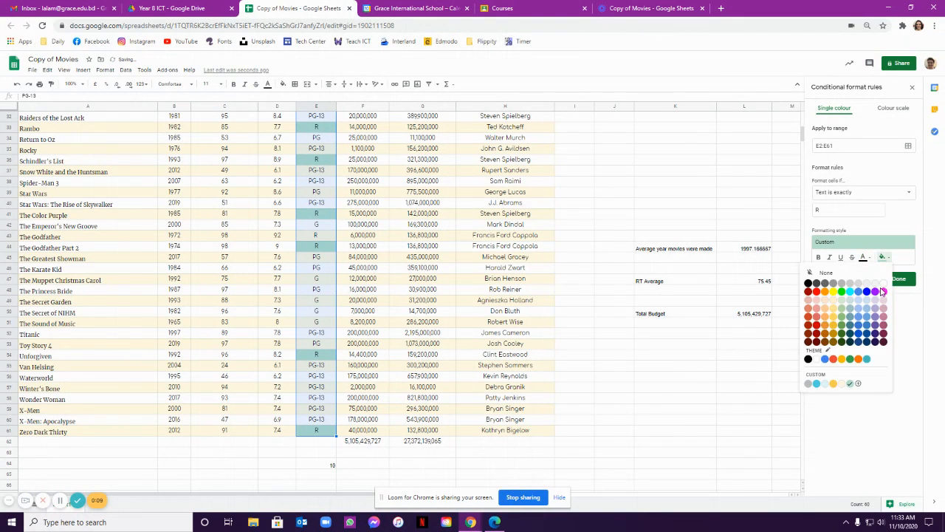
left_click(883, 305)
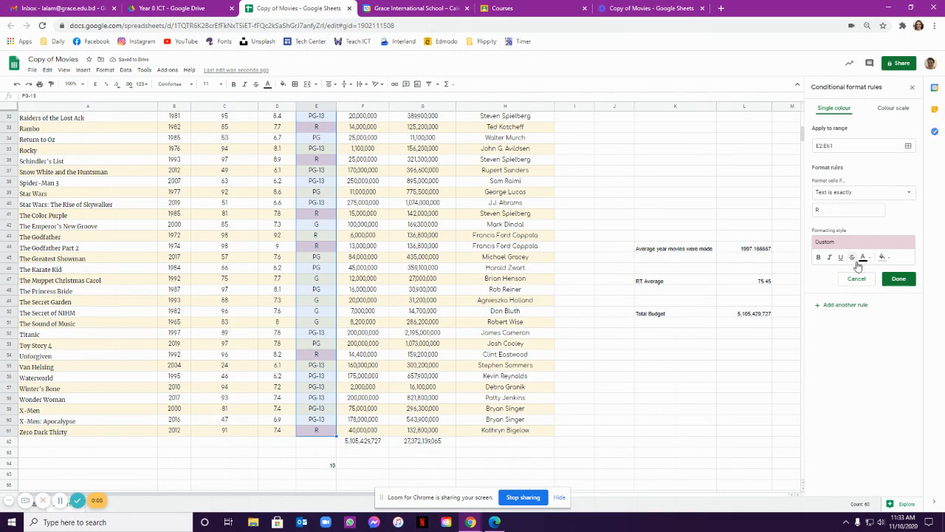
left_click(900, 279)
left_click(277, 464)
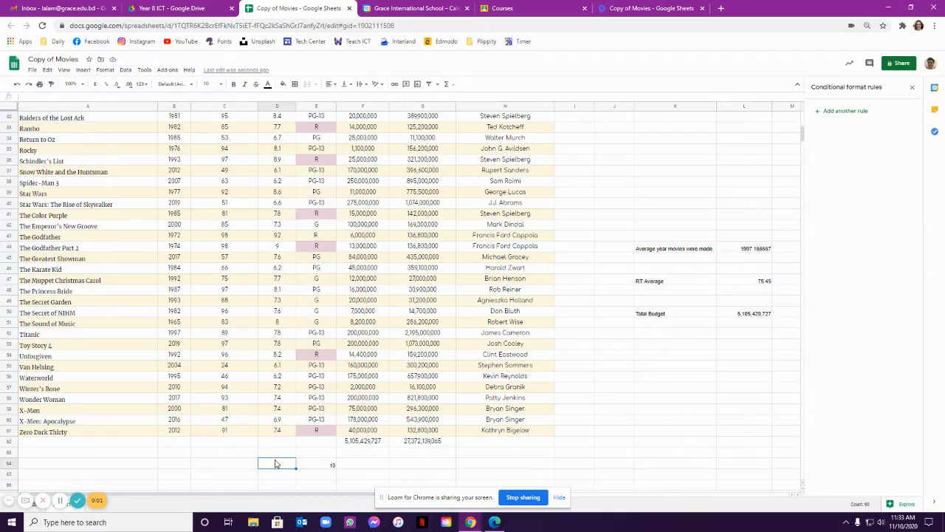